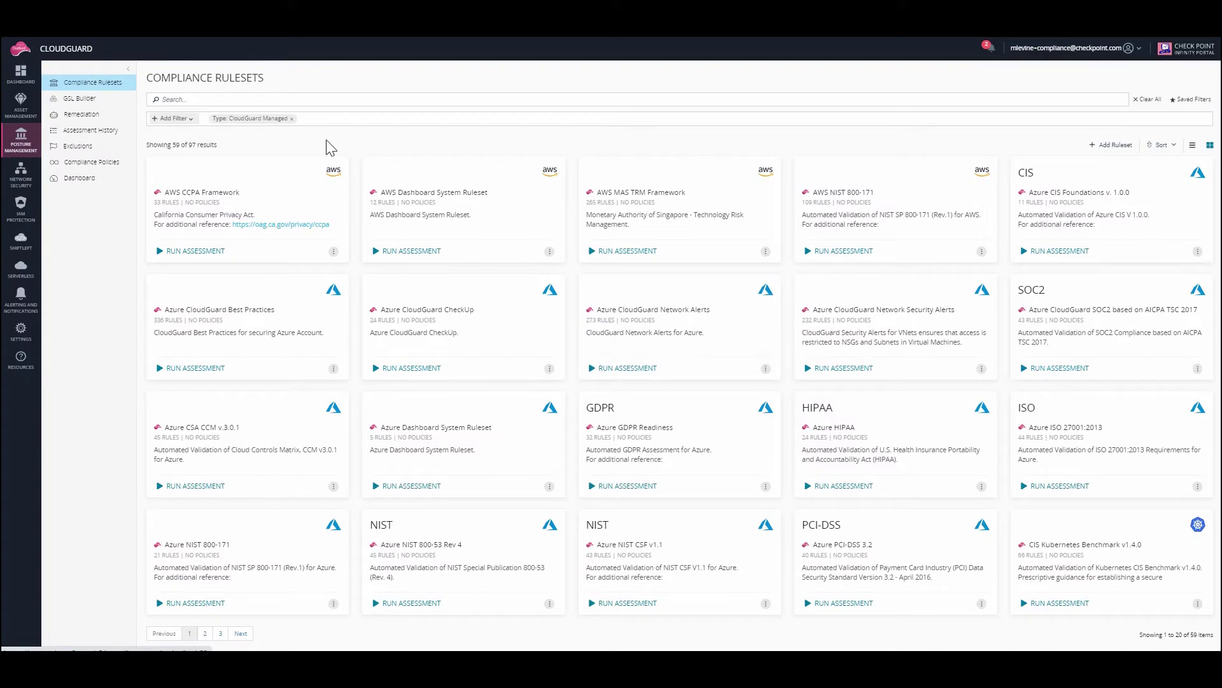
Search the compliance rulesets for 'terr' and open Terraform AWS CIS Foundations.
click(264, 101)
text(terraform)
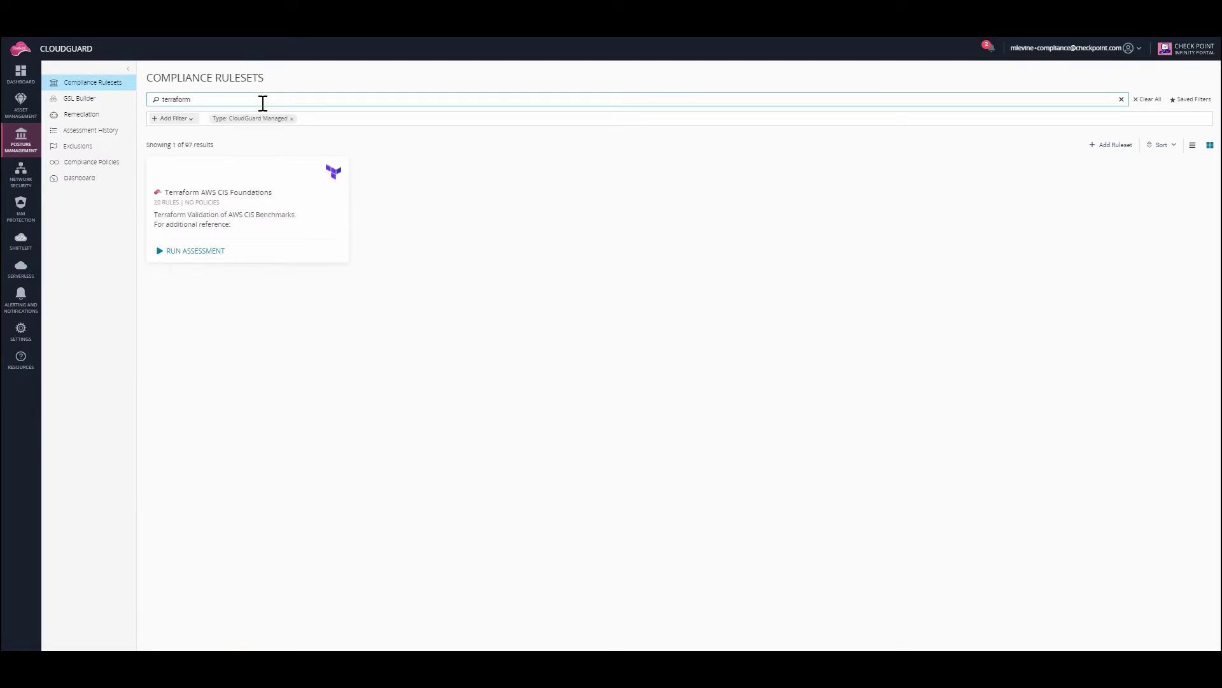
click(265, 193)
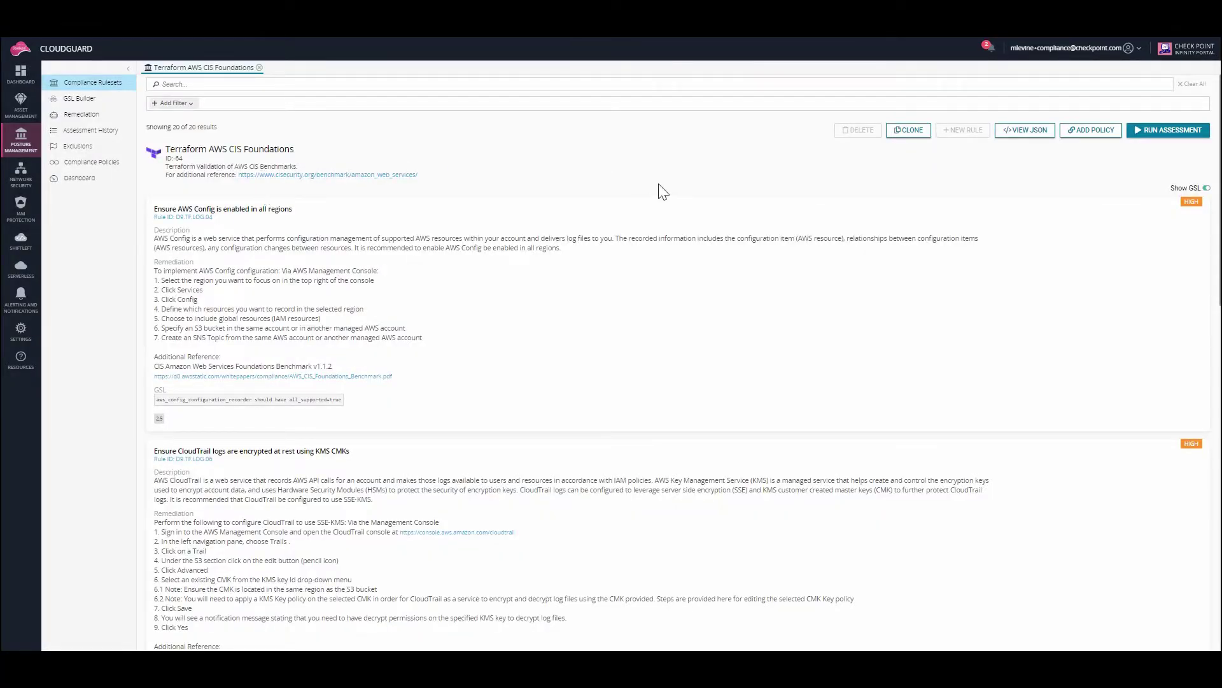
Start a ruleset assessment and upload examples.zip as Terraform project files.
click(1144, 132)
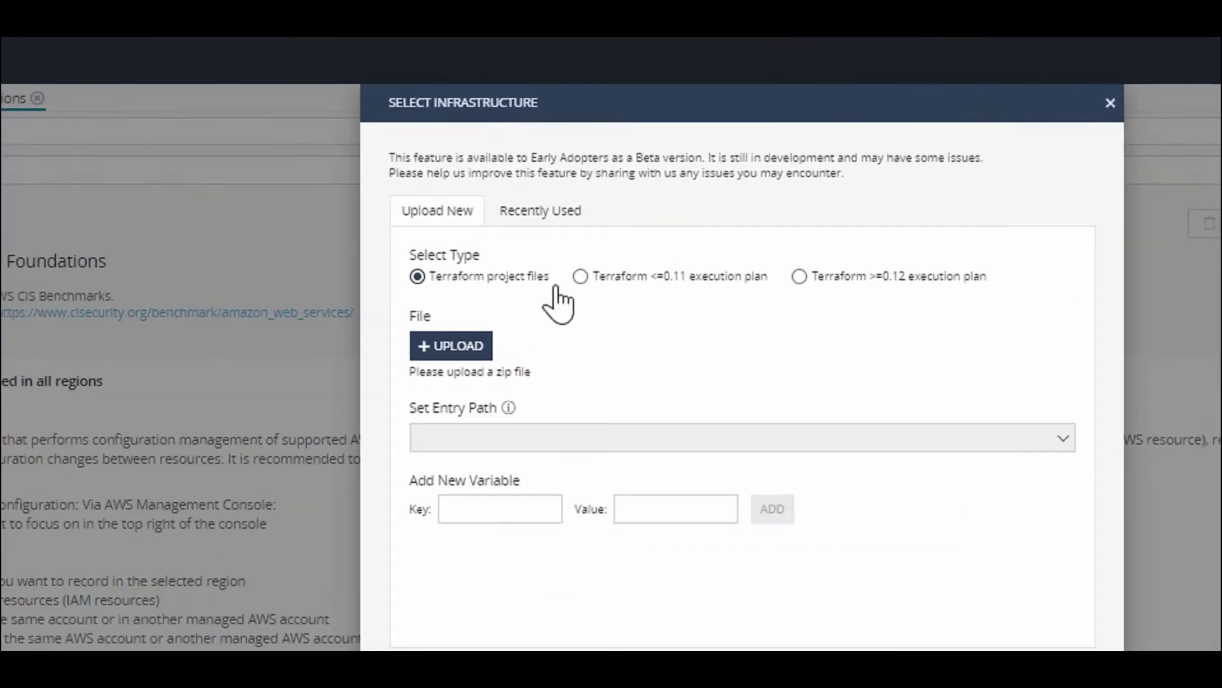
mouse_move(499, 166)
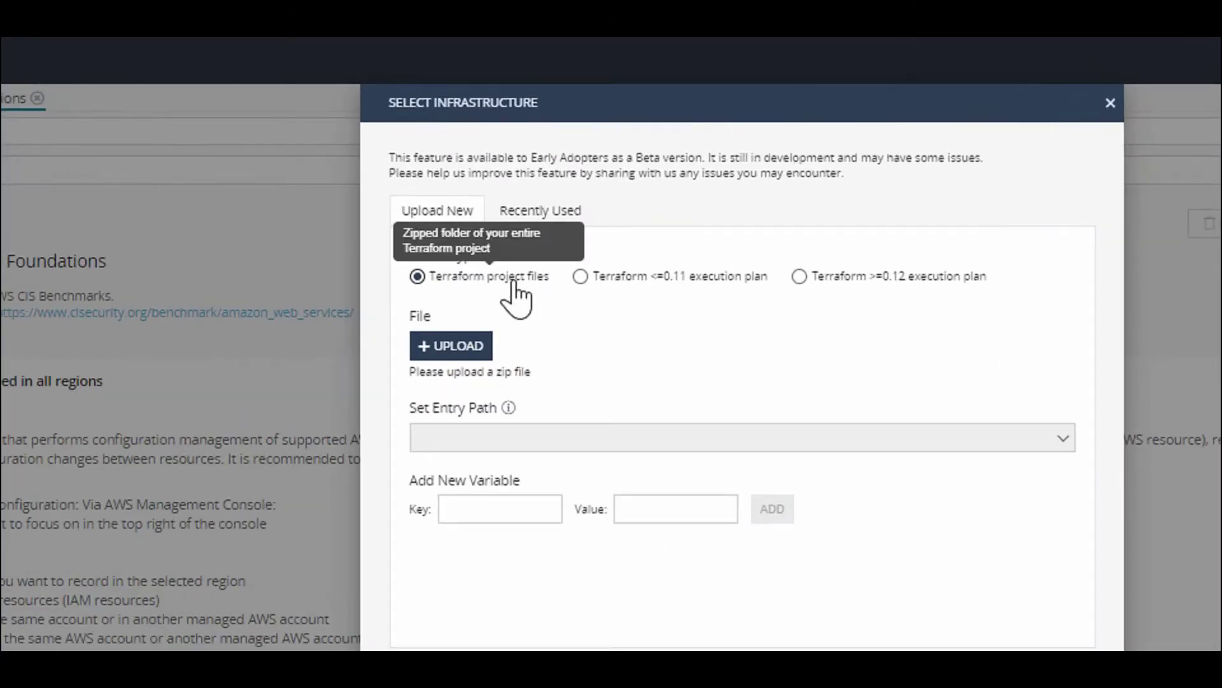
mouse_move(627, 291)
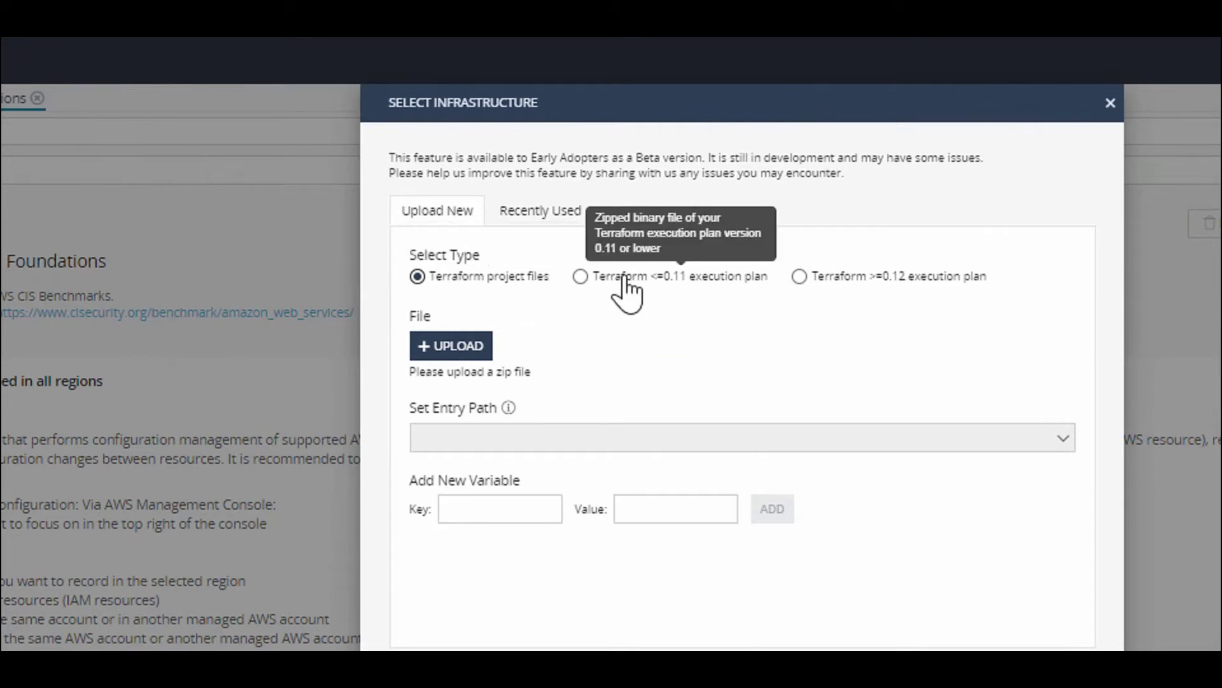
mouse_move(839, 284)
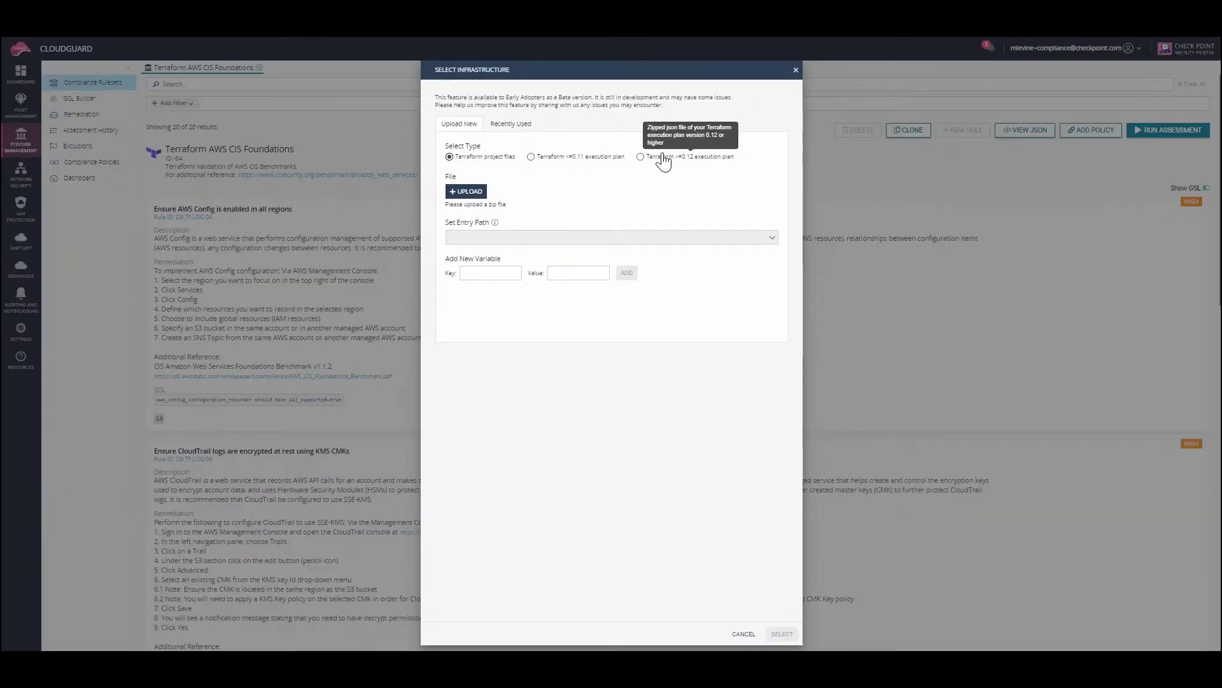
click(464, 192)
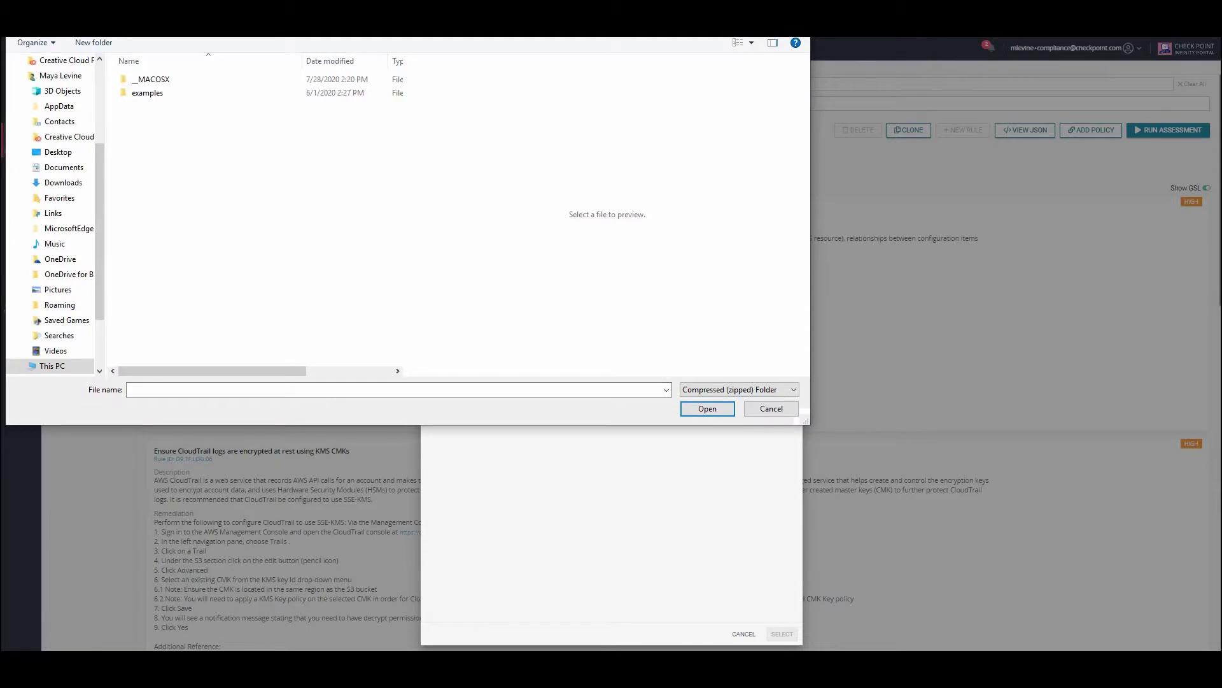
click(190, 94)
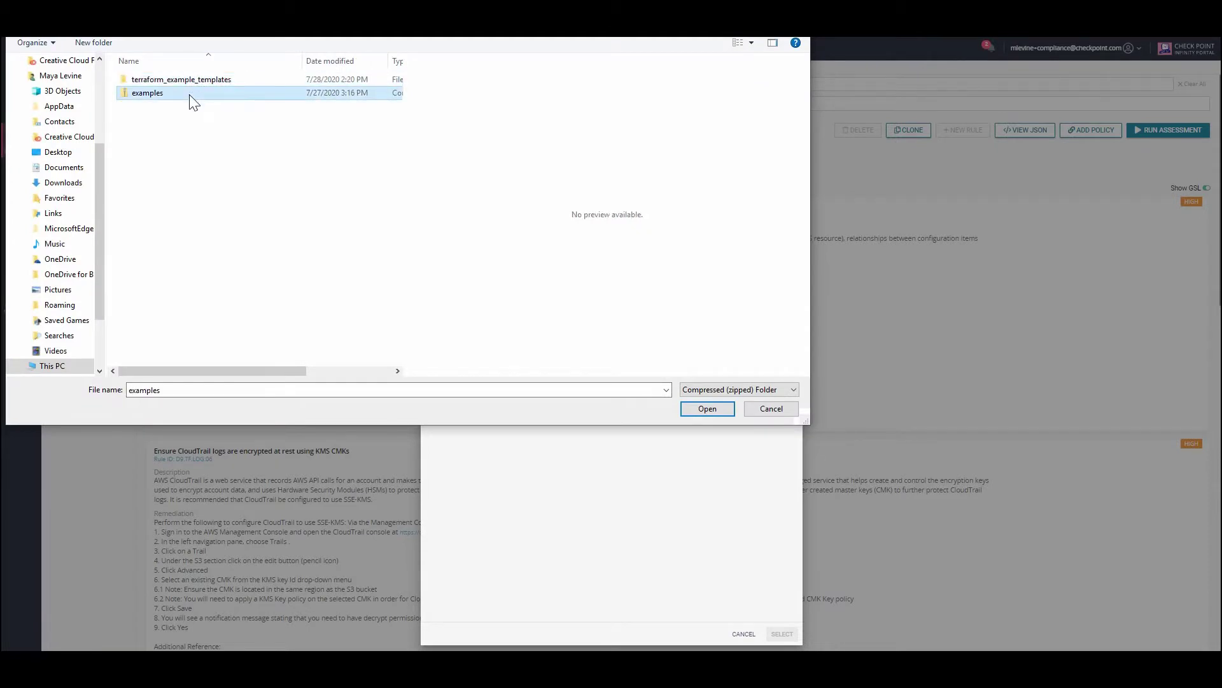
click(706, 408)
Browse the Set Entry Path list and close it, leaving the default entry path.
mouse_move(491, 225)
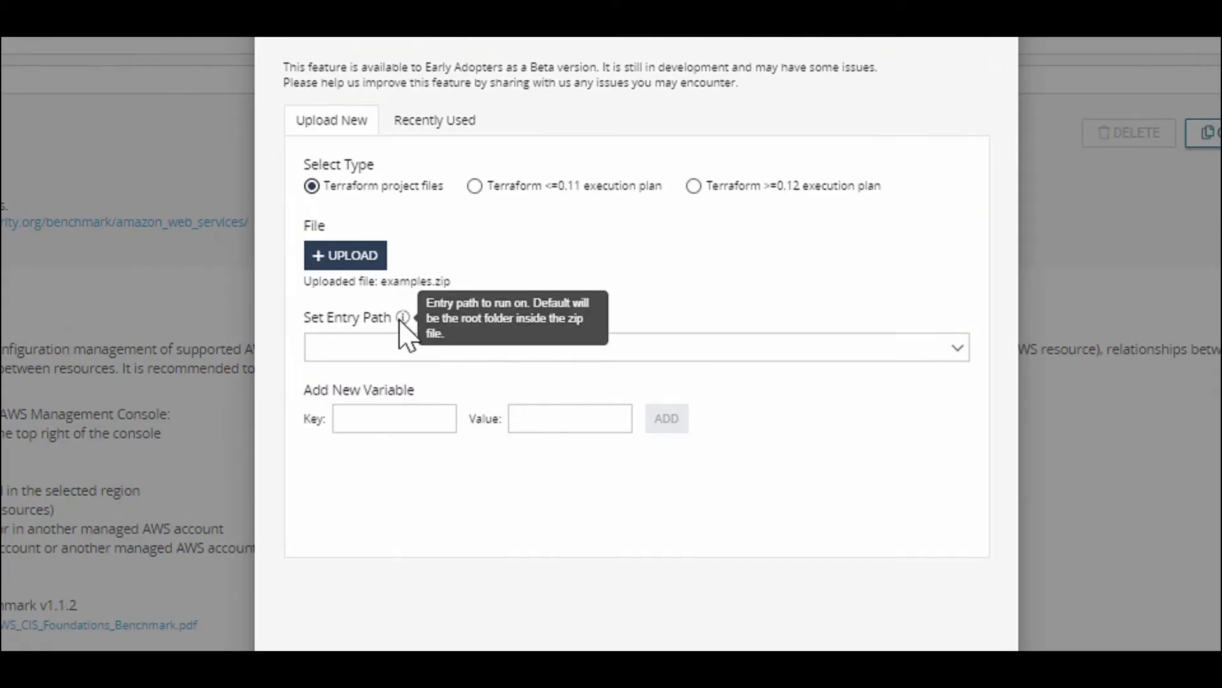
click(955, 354)
scroll(807, 407, down, 6)
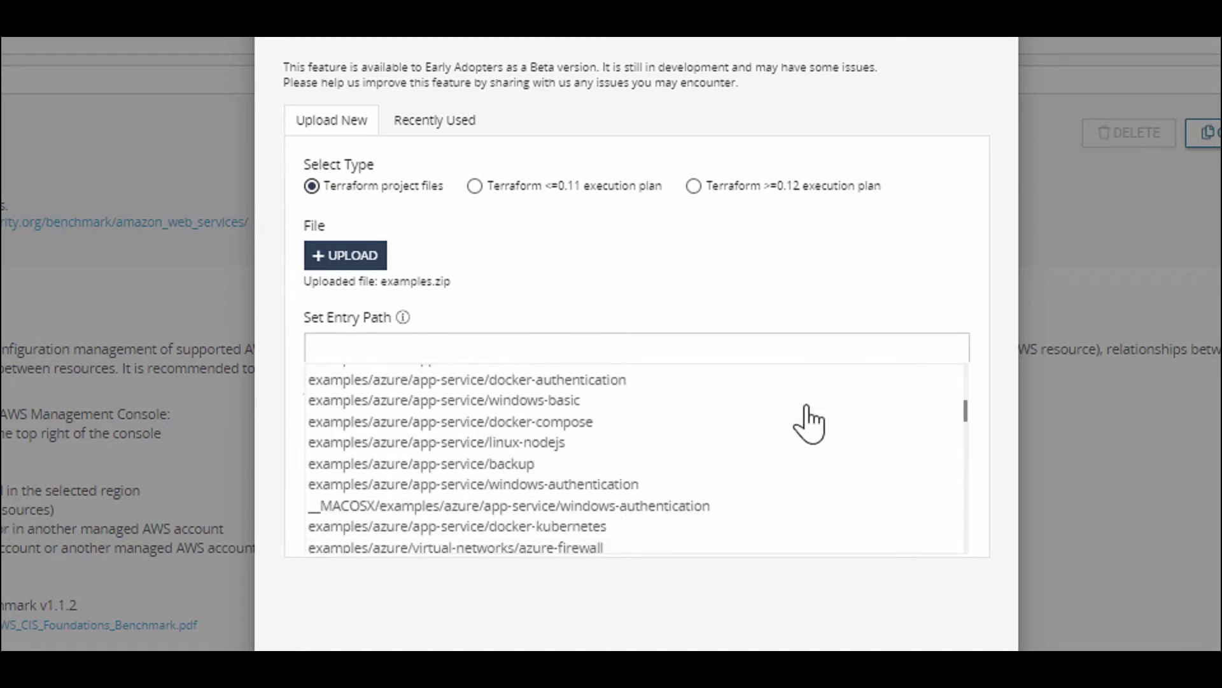
scroll(807, 424, down, 8)
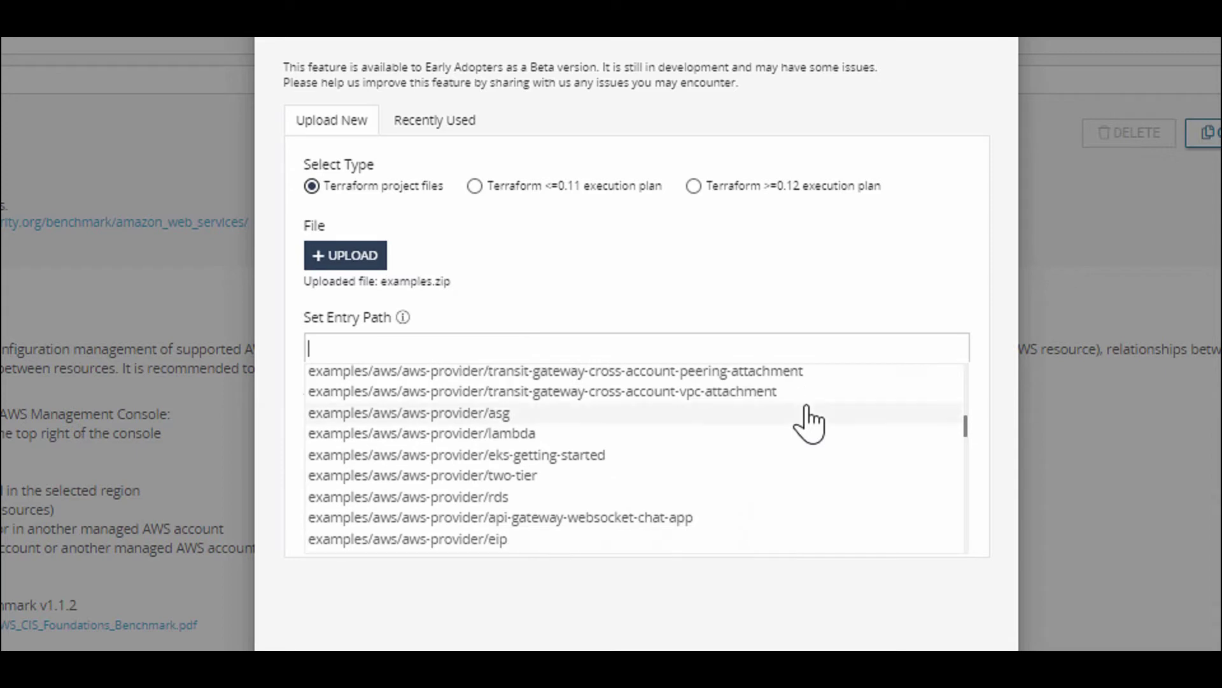
click(817, 300)
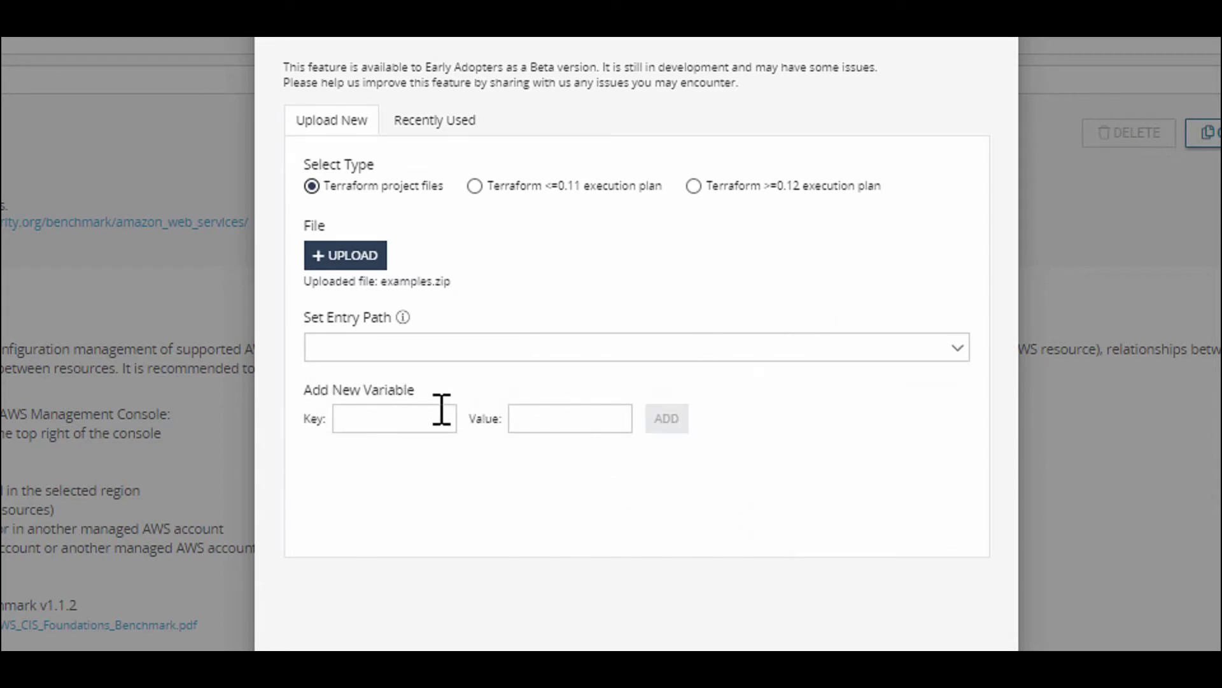
Click into the variable Value field, then show the Recently Used Terraform uploads.
click(566, 419)
scroll(509, 306, up, 1)
click(440, 195)
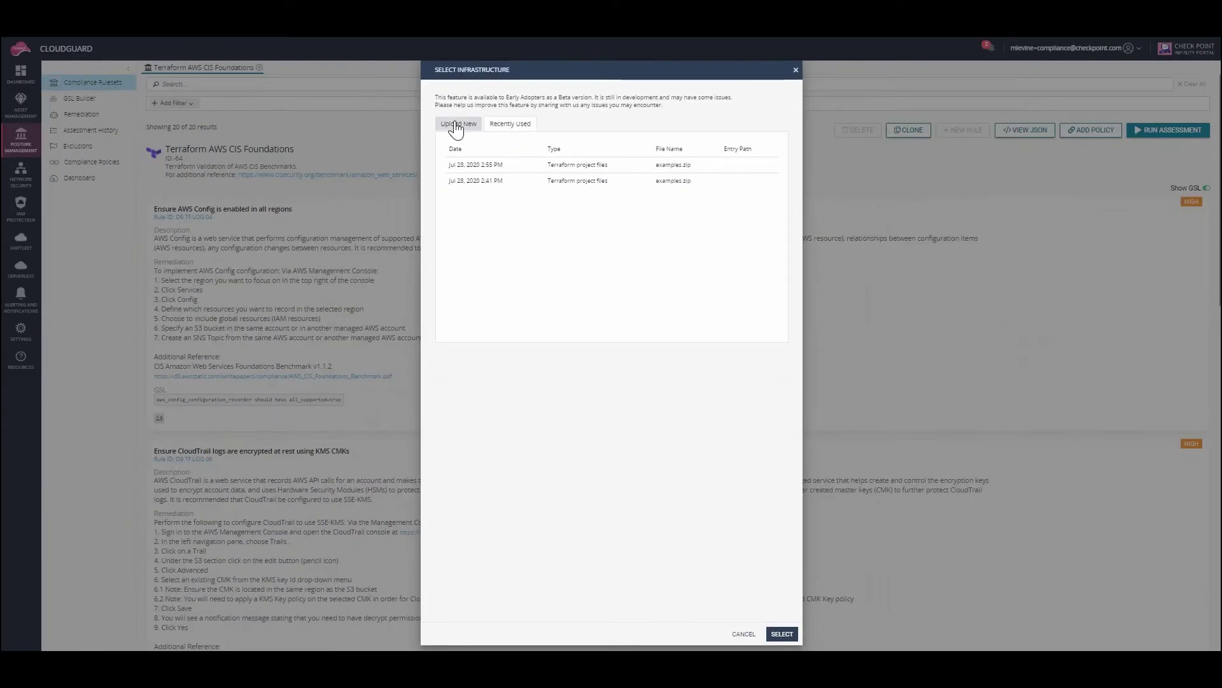
Return to Upload New and launch the assessment on examples.zip.
click(331, 202)
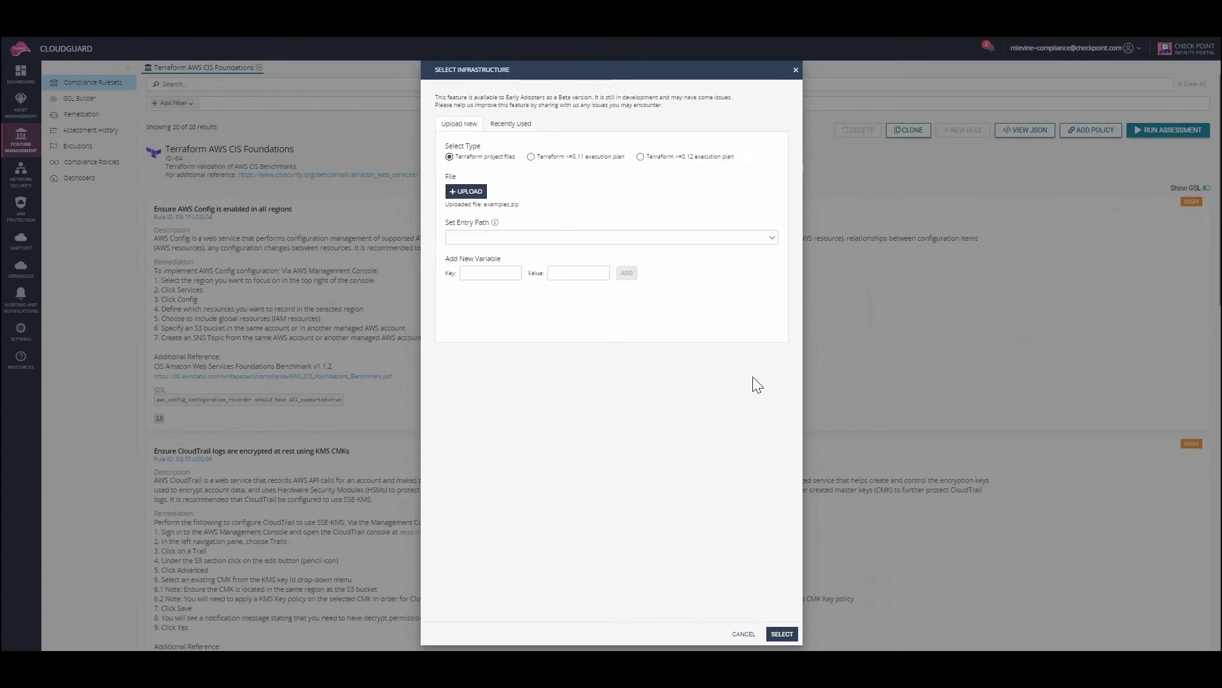
click(782, 634)
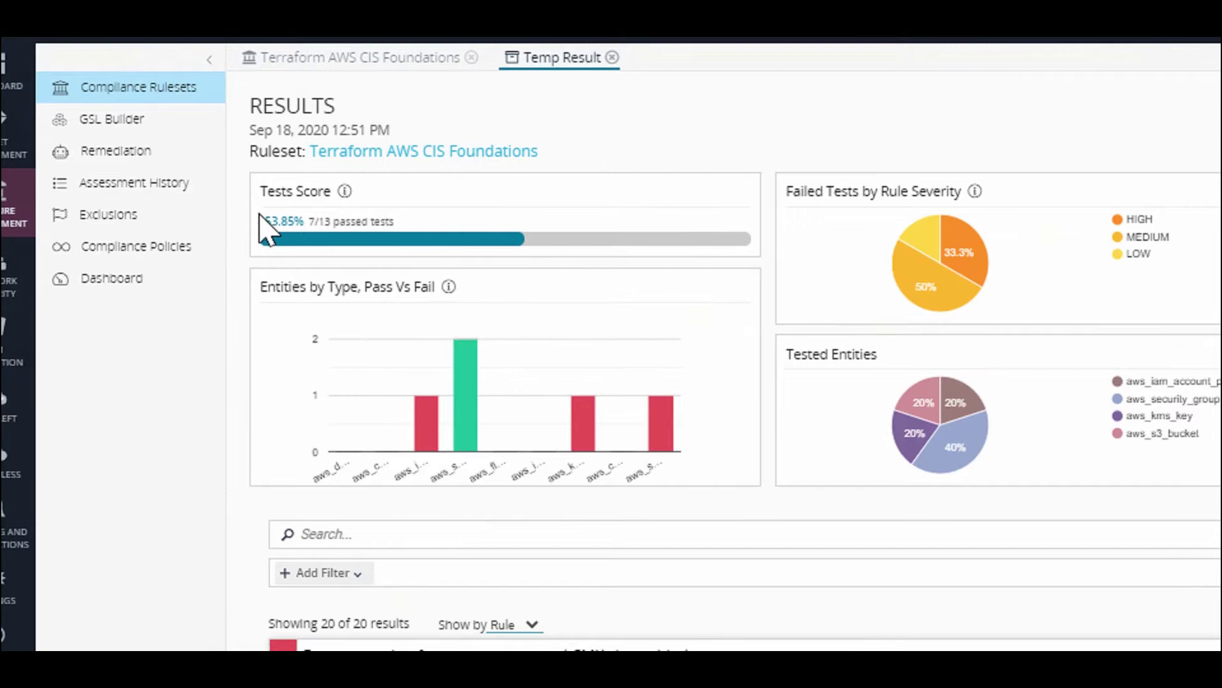
Read the 53.85% tests score (7/13 passed) and the failed-severity and tested-entity chart values.
drag(267, 220, 425, 220)
click(430, 224)
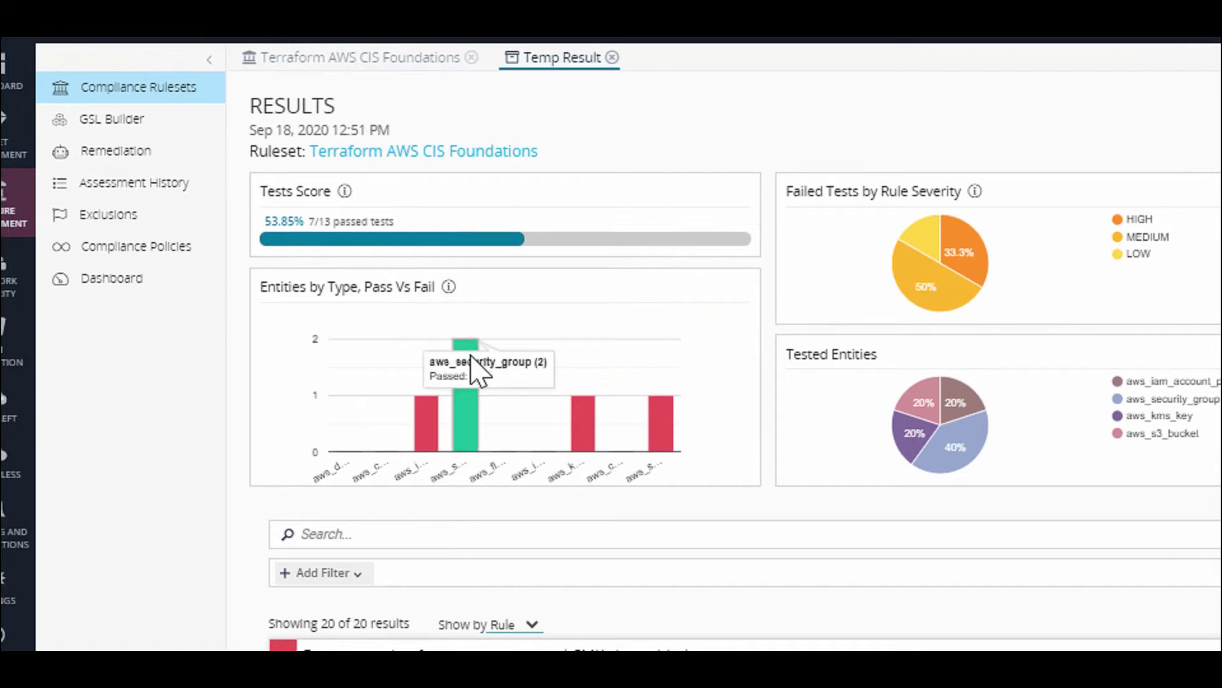
mouse_move(434, 416)
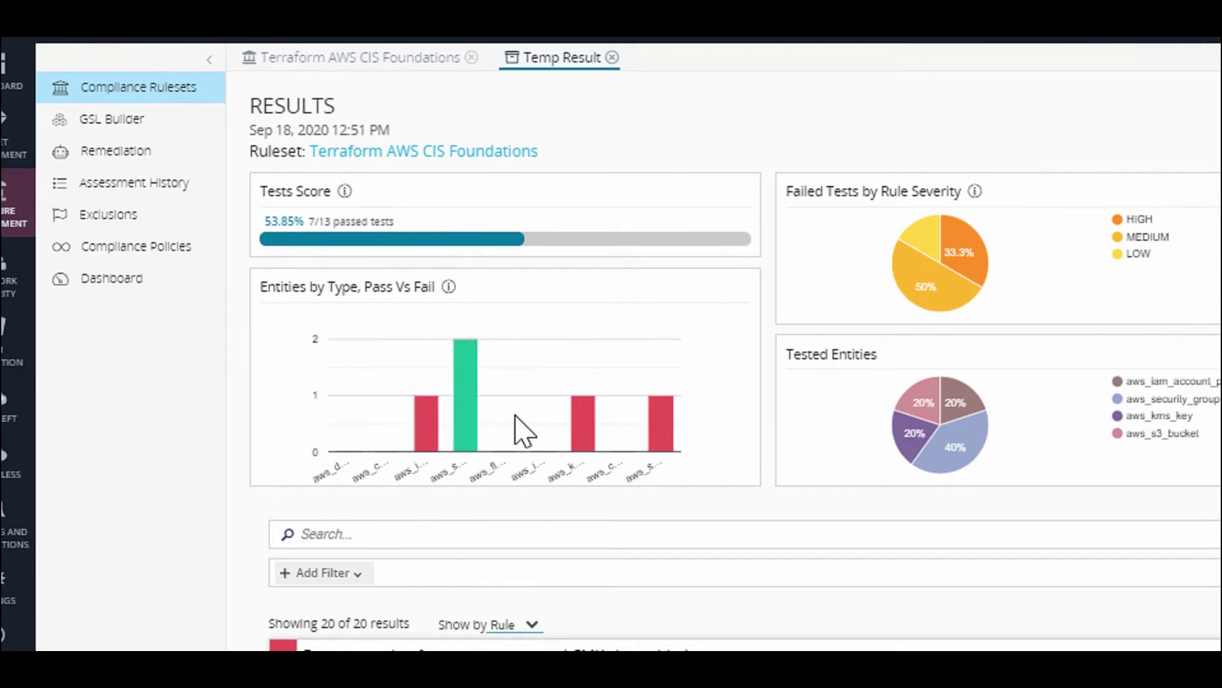
mouse_move(586, 428)
mouse_move(661, 430)
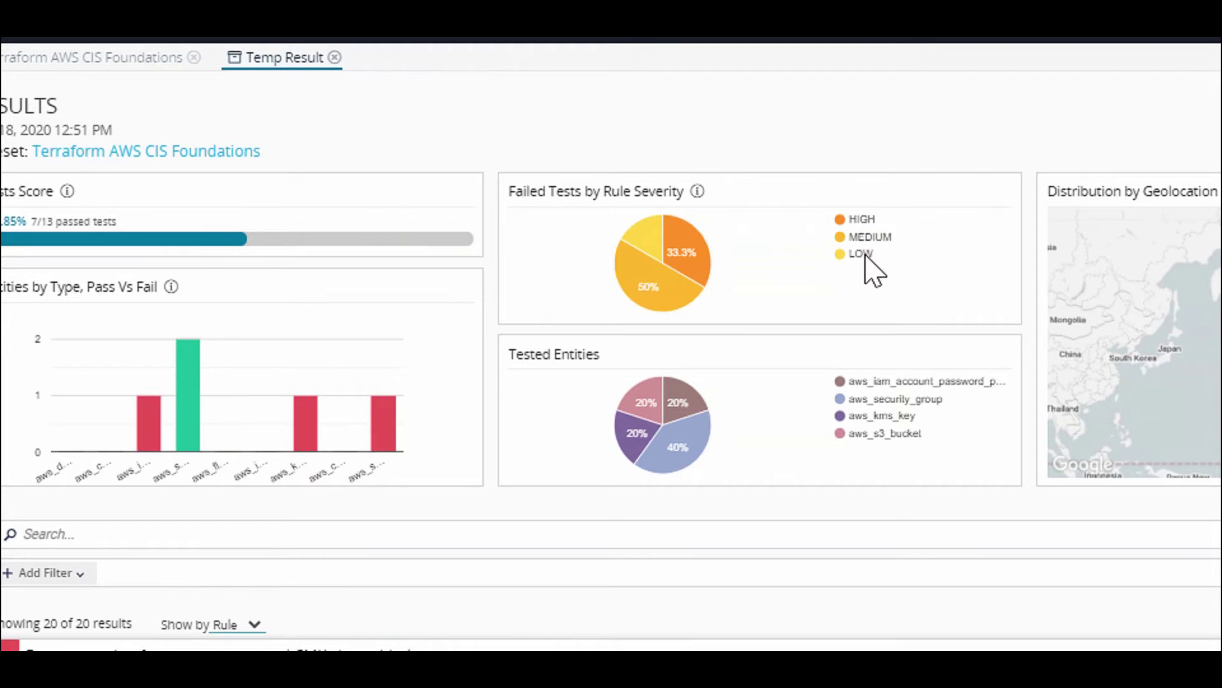
mouse_move(687, 390)
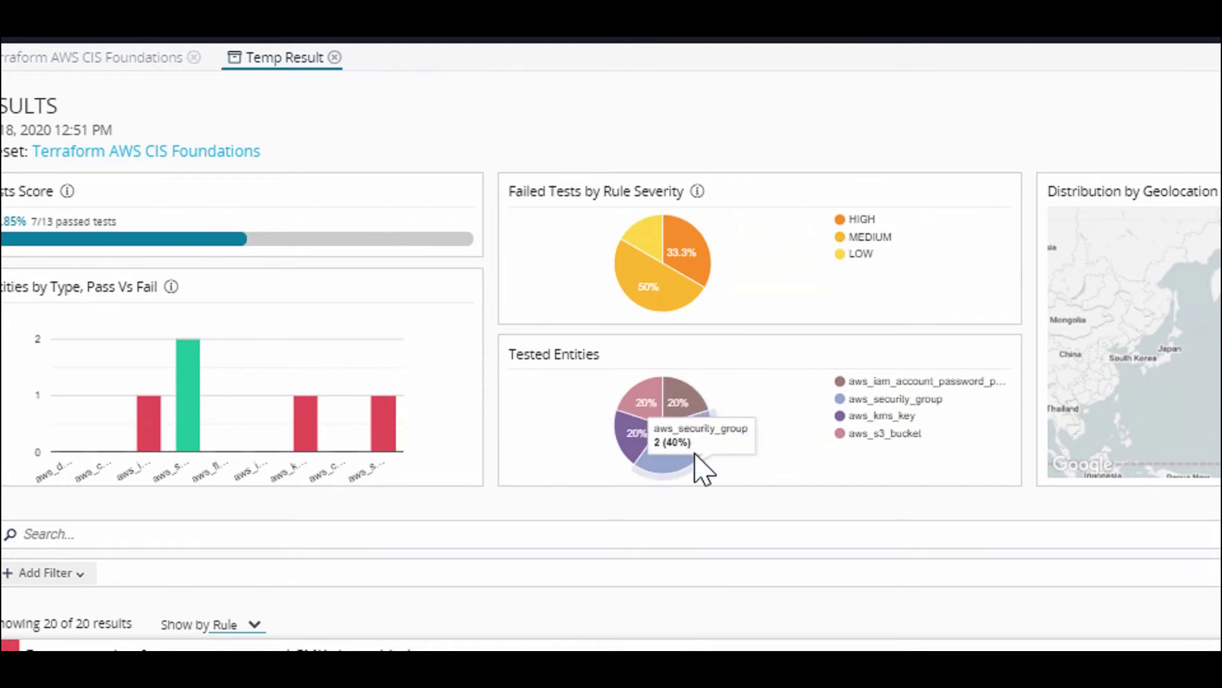
mouse_move(637, 439)
mouse_move(636, 407)
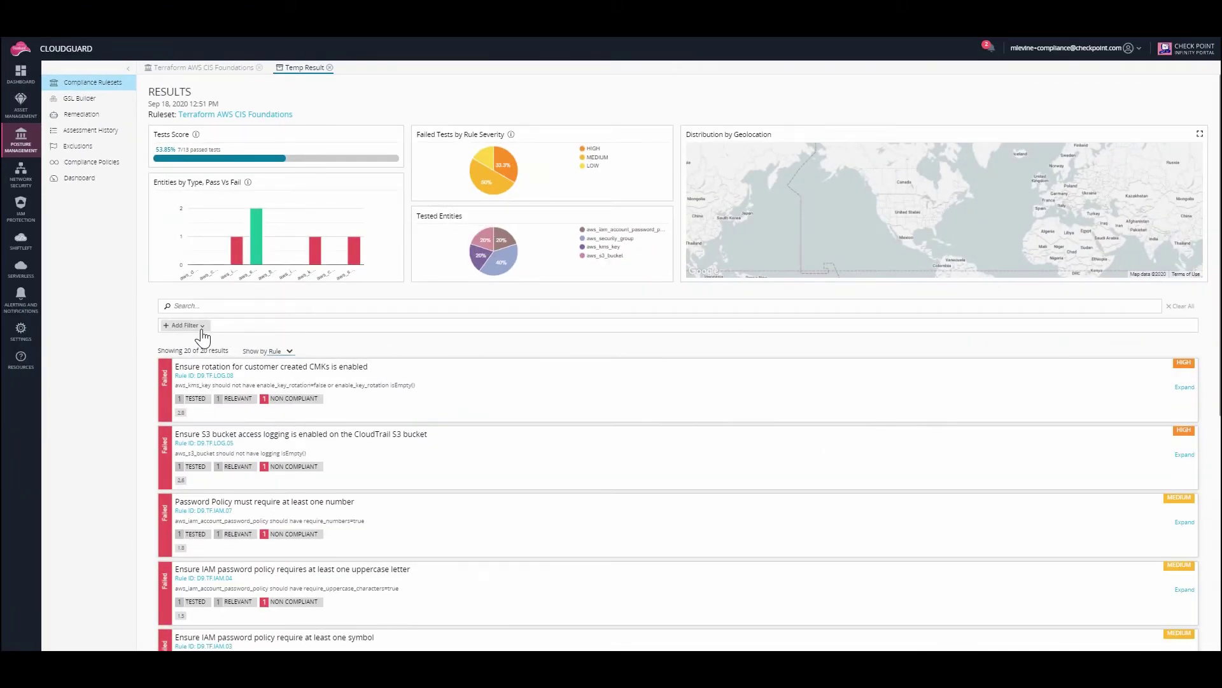
click(201, 331)
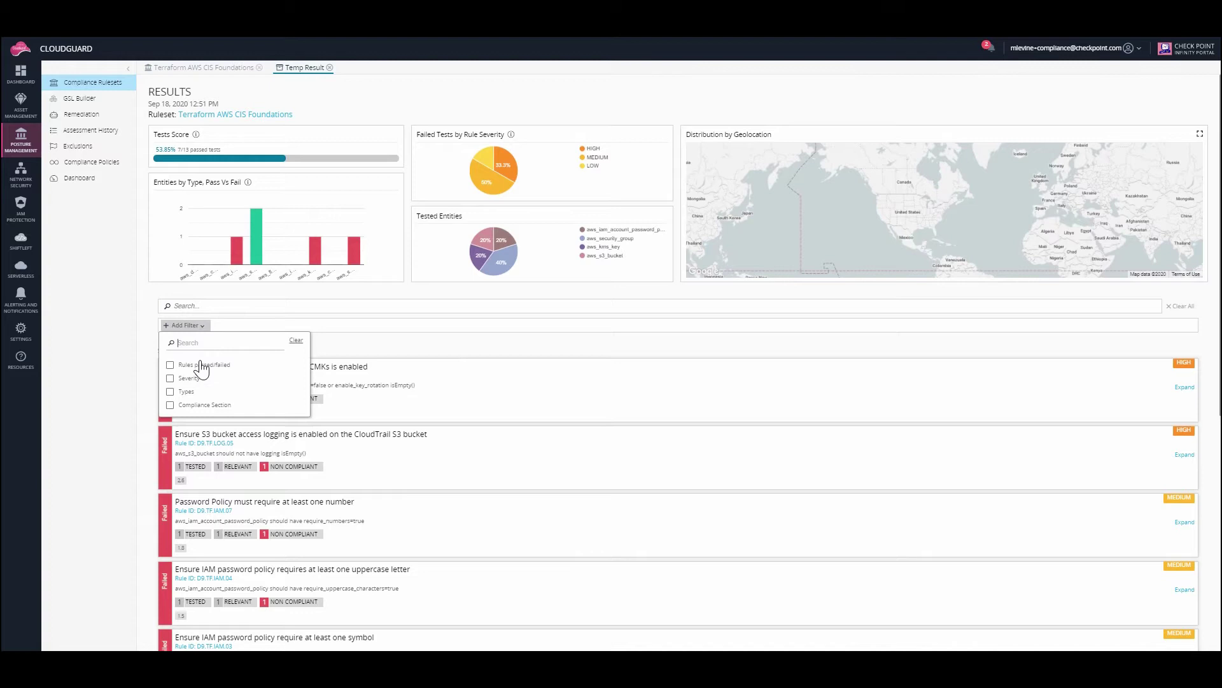
click(201, 364)
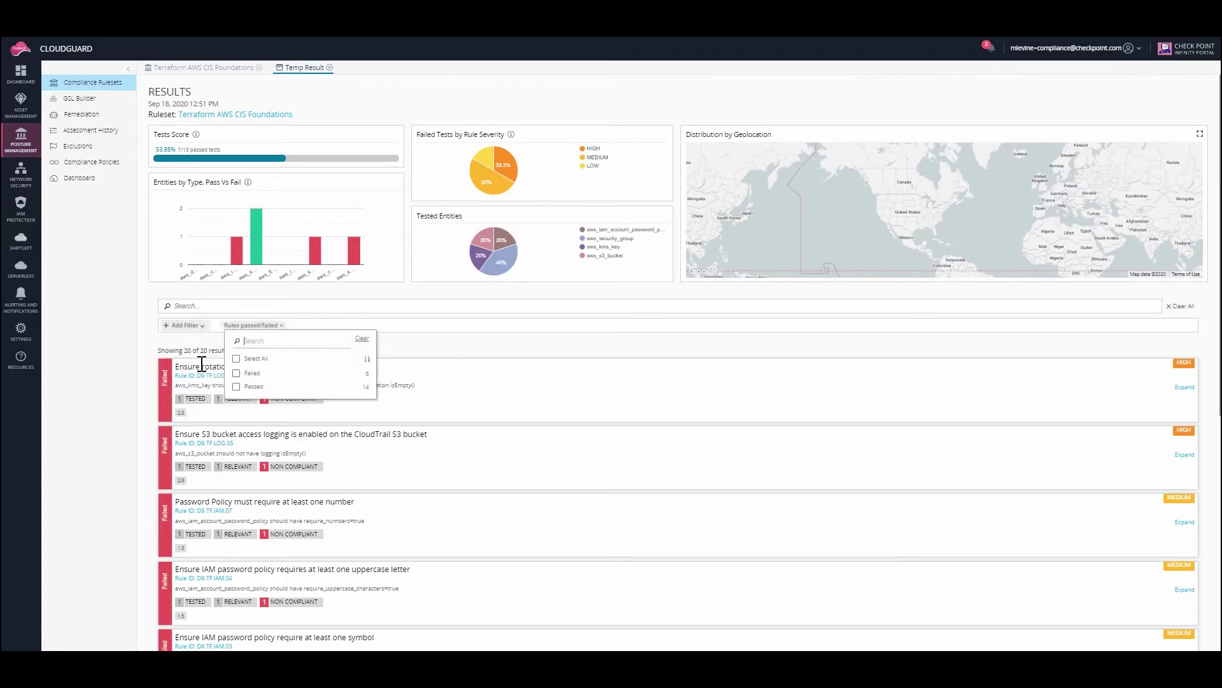
click(252, 374)
click(361, 338)
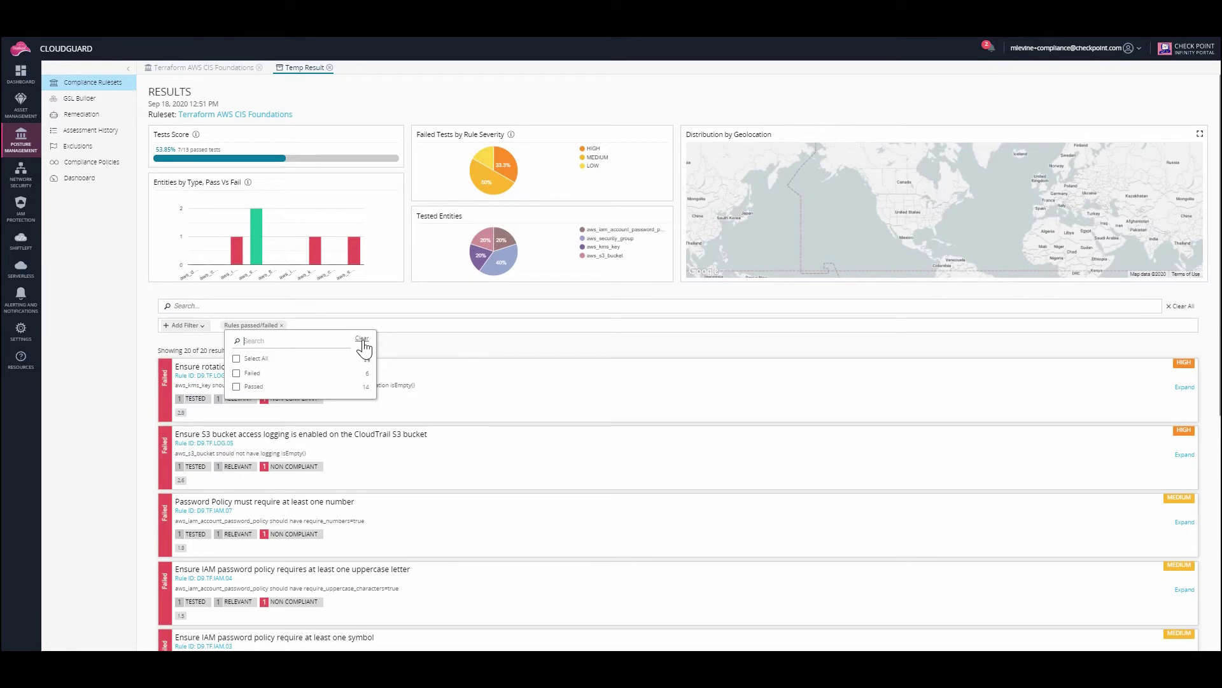
click(185, 328)
click(192, 382)
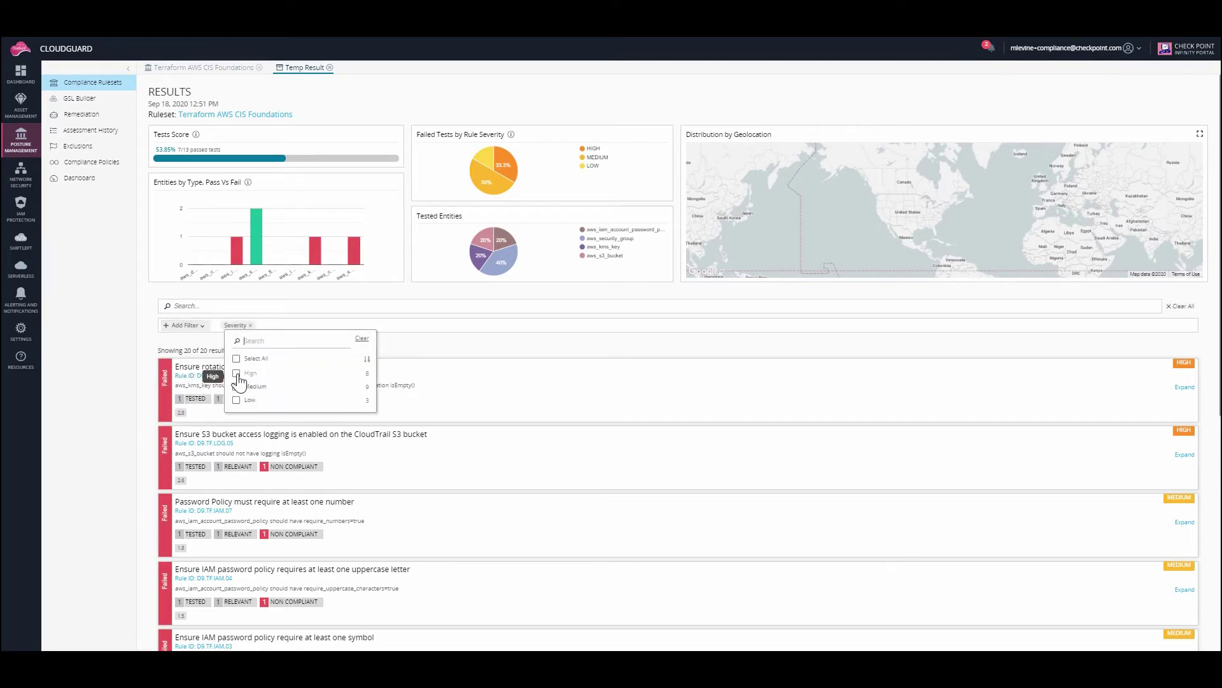
click(237, 374)
click(237, 386)
click(362, 338)
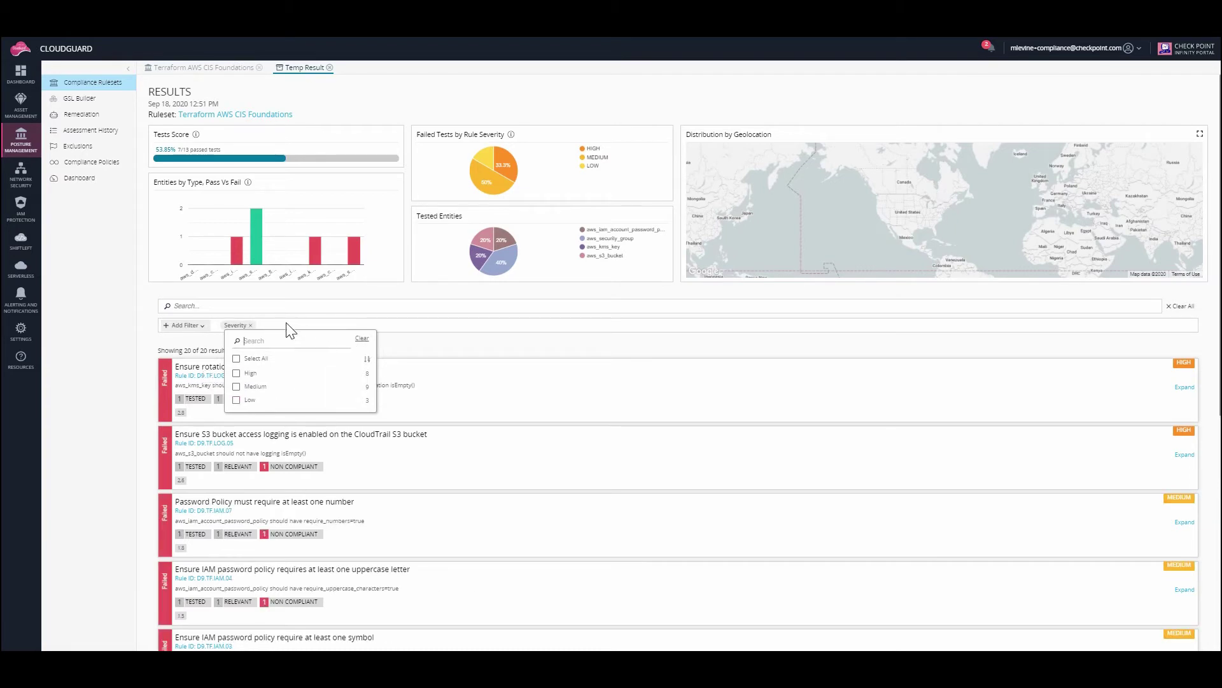
click(254, 326)
Remove the severity filter and add a resource Types filter to the results.
click(250, 325)
click(186, 325)
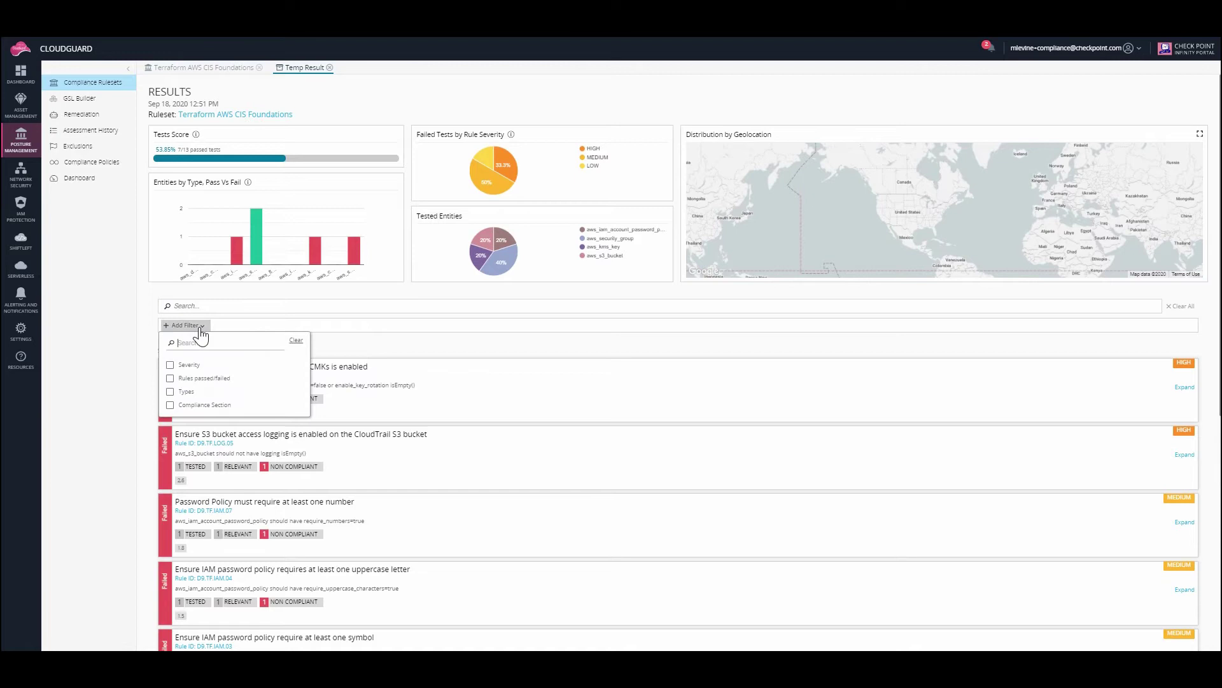
click(177, 393)
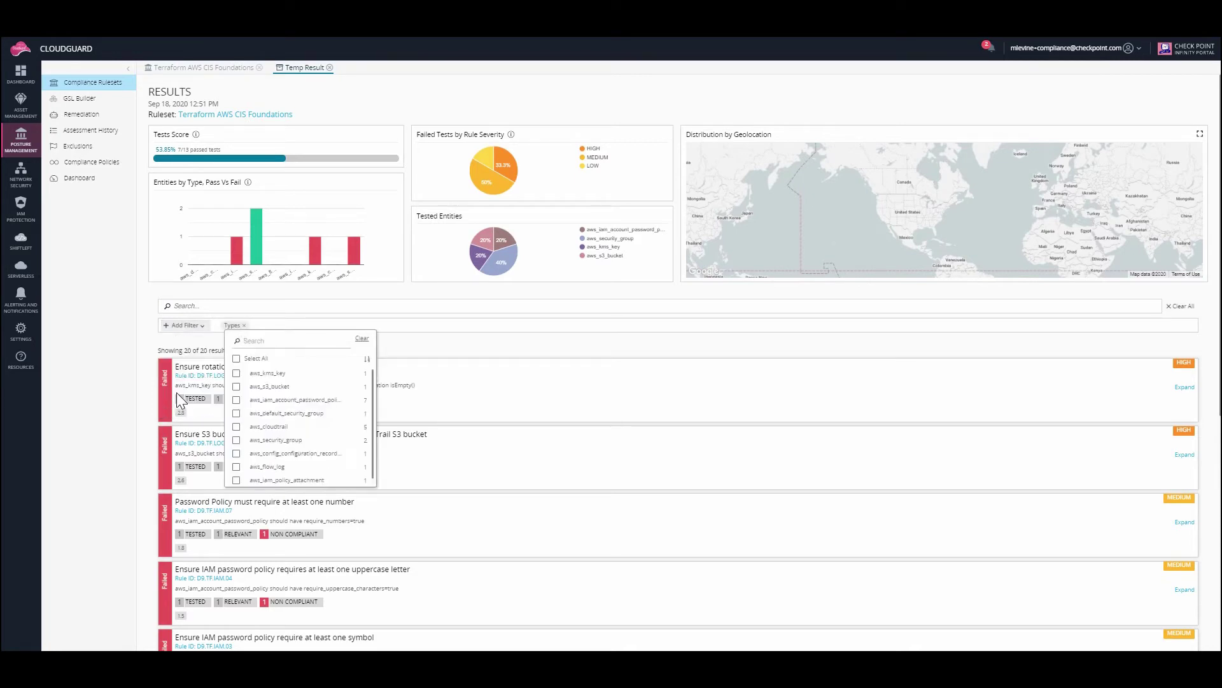
Tick aws_iam_account_password_policy, aws_cloudtrail and aws_config_configuration_recorder, then clear all types.
scroll(313, 398, down, 1)
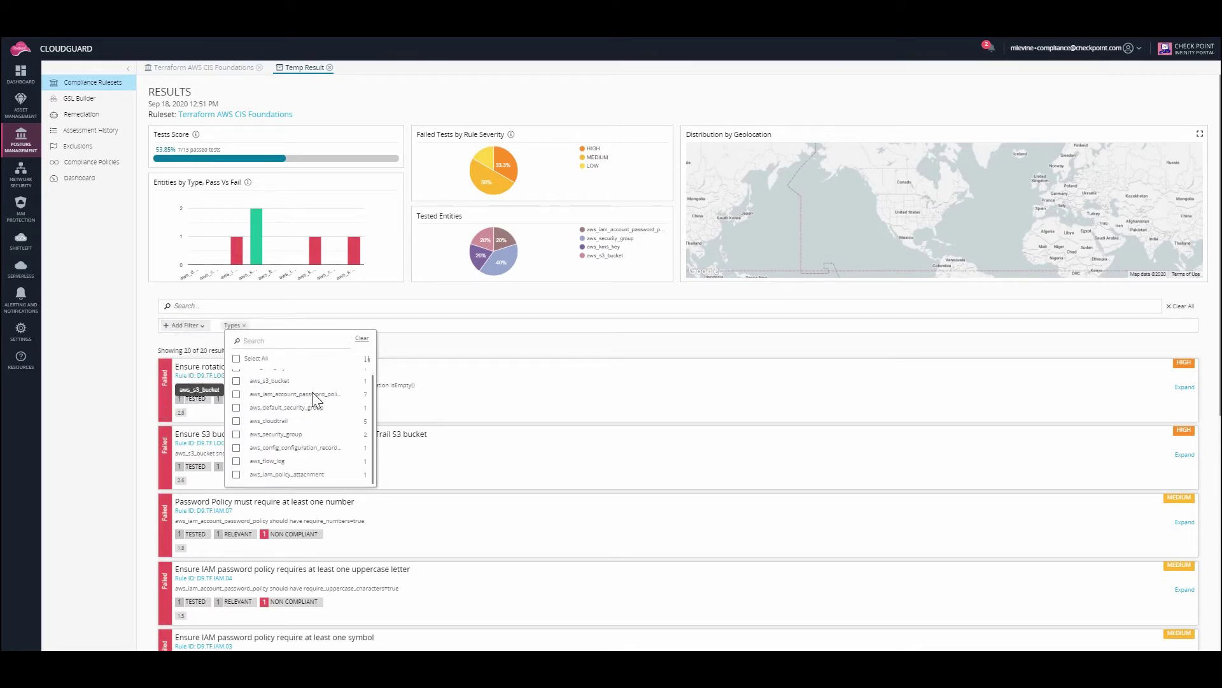
click(239, 395)
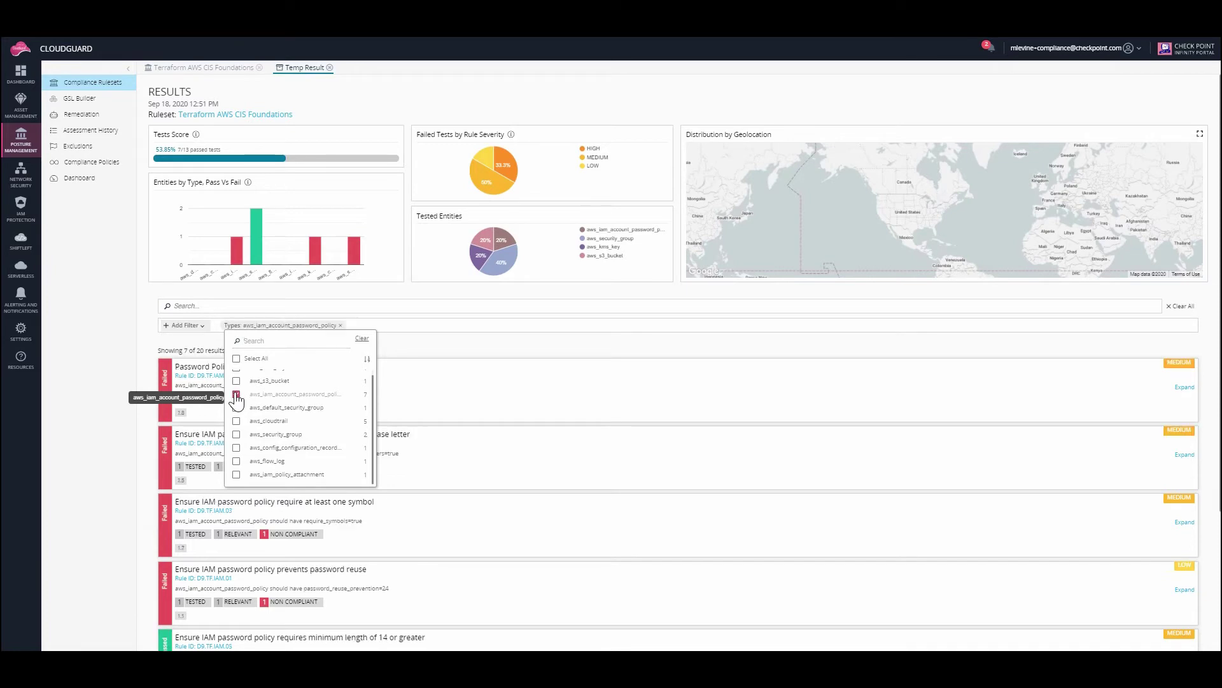
click(237, 422)
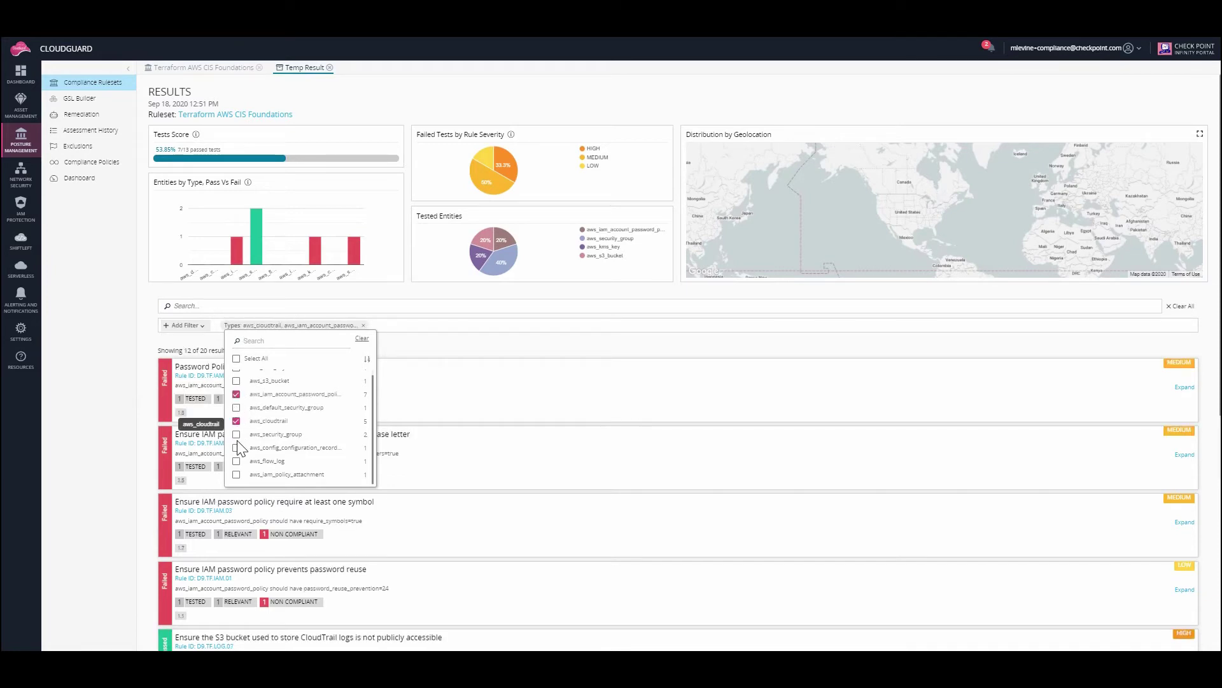
click(236, 448)
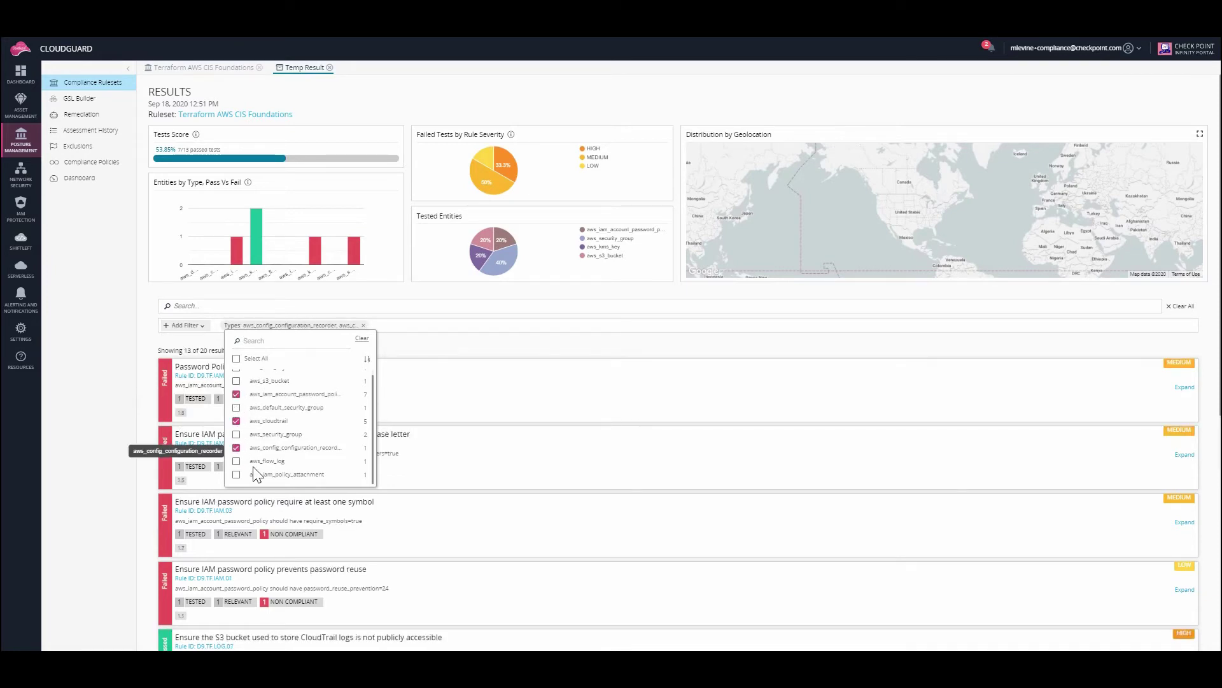
click(360, 339)
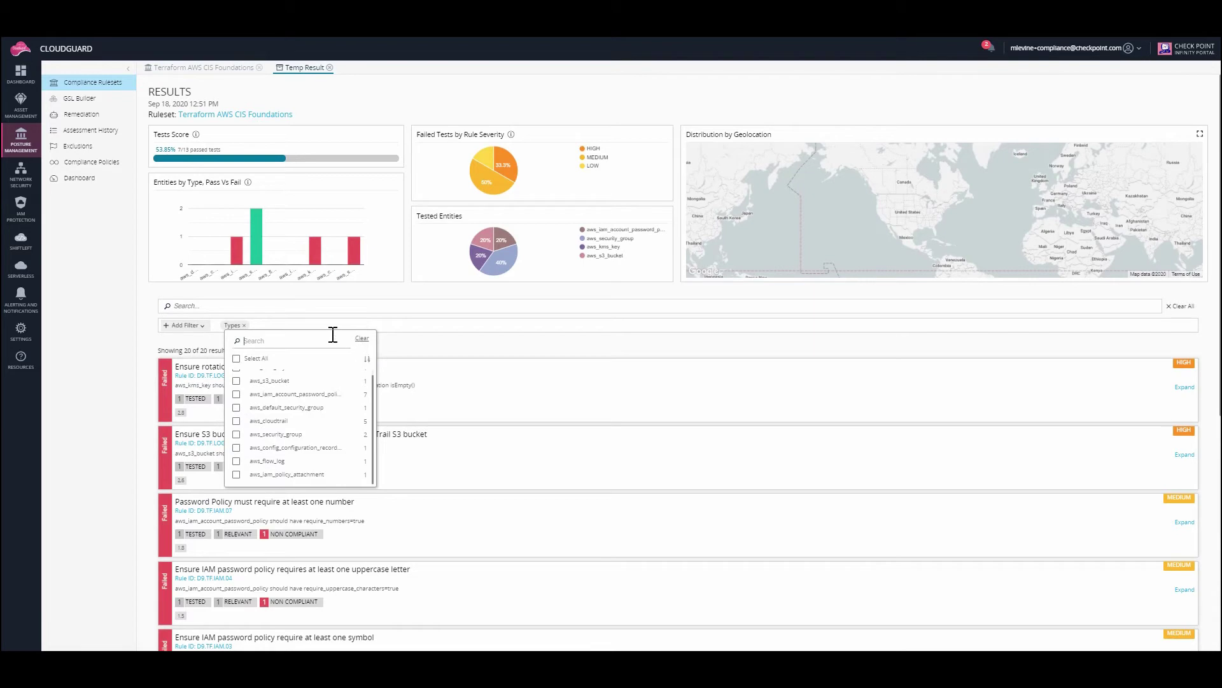
Drop the Types filter, expand the uppercase-letter password rule and open its Entity Inspector.
click(245, 326)
scroll(647, 305, down, 3)
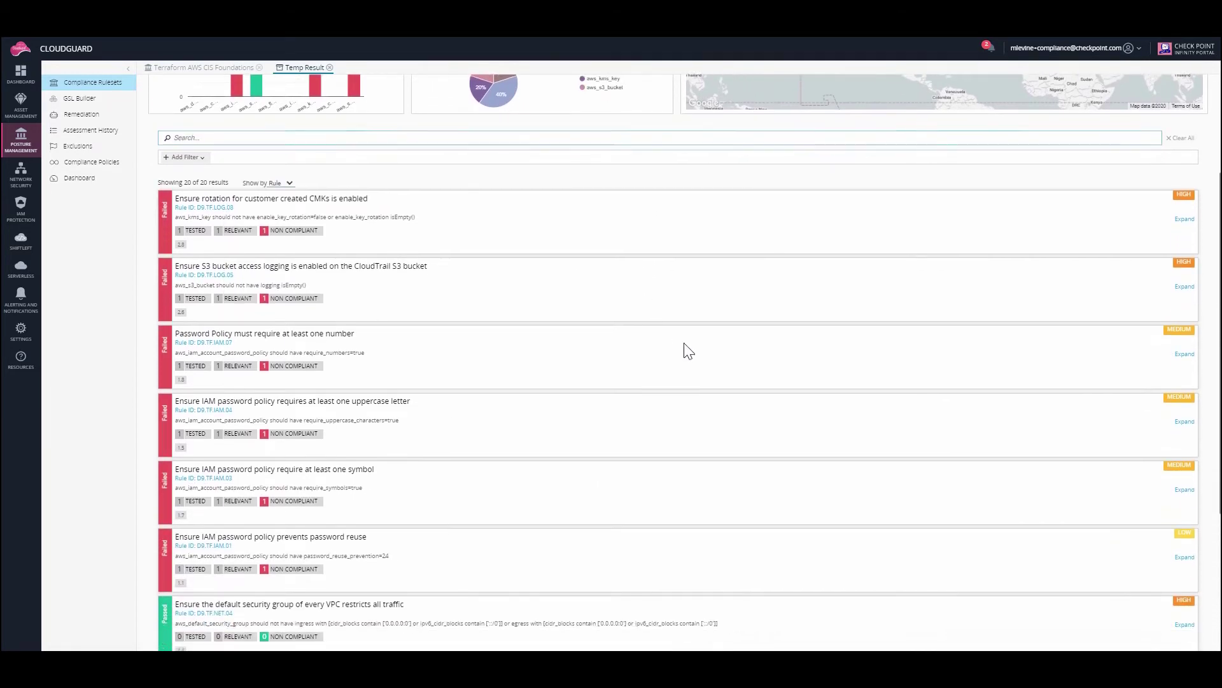
click(1183, 422)
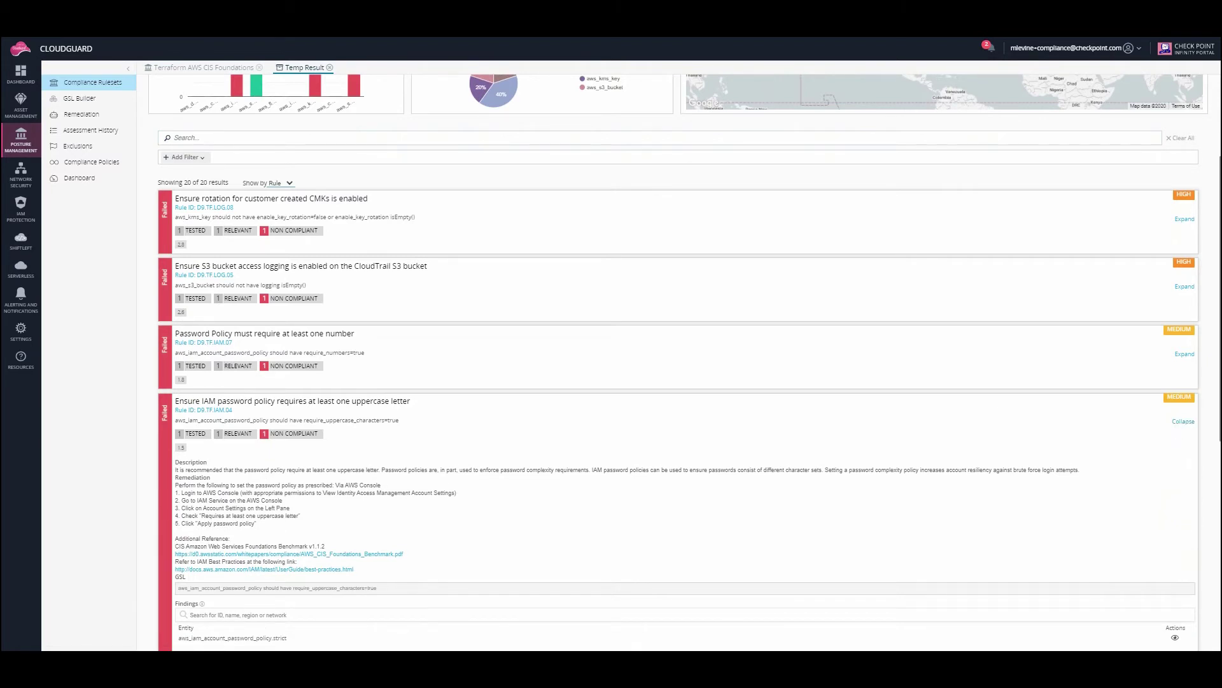
scroll(961, 428, down, 2)
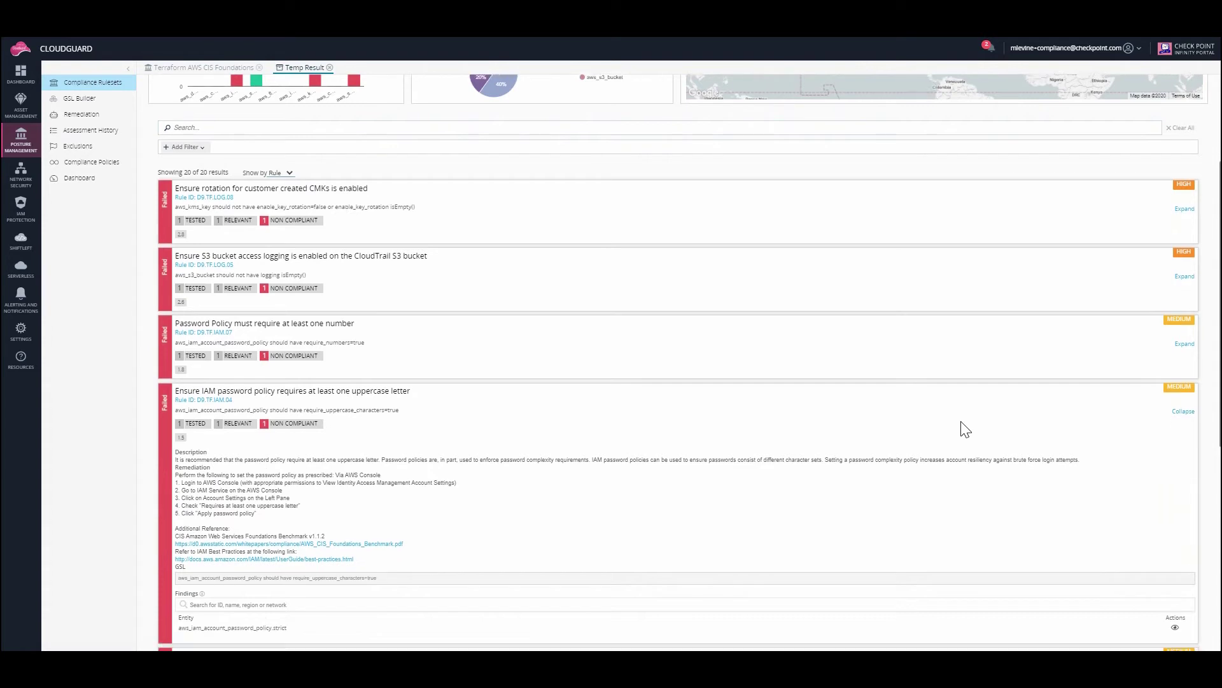
scroll(966, 428, down, 1)
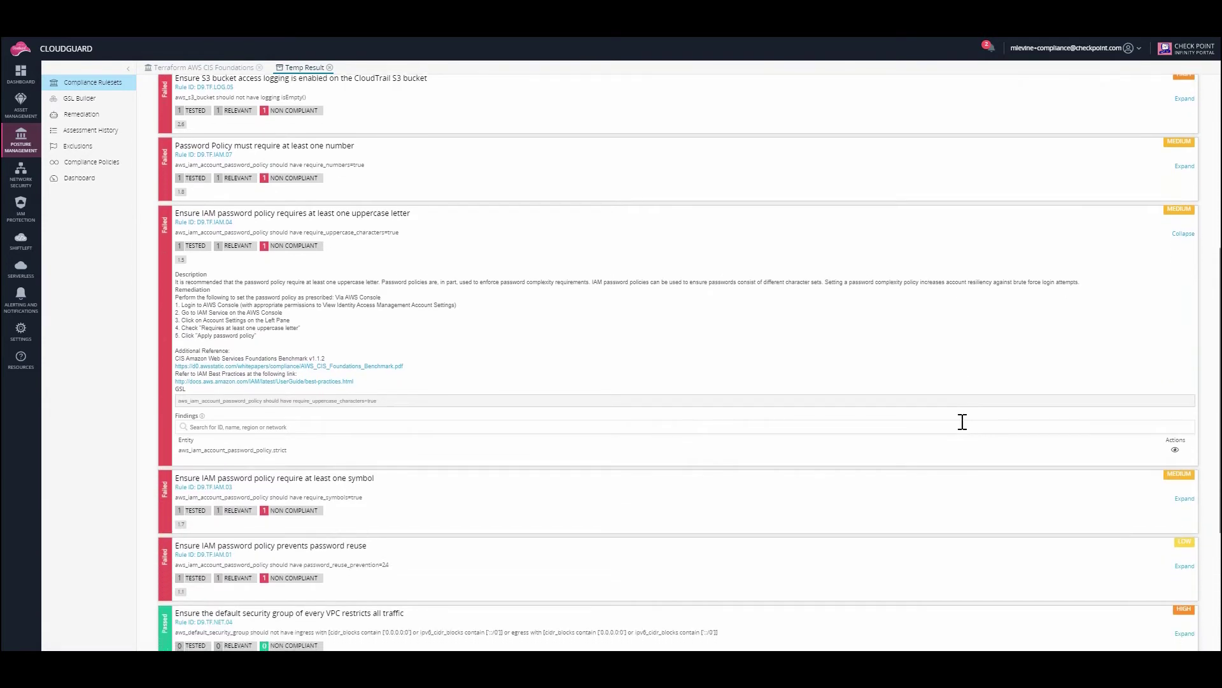
click(1174, 450)
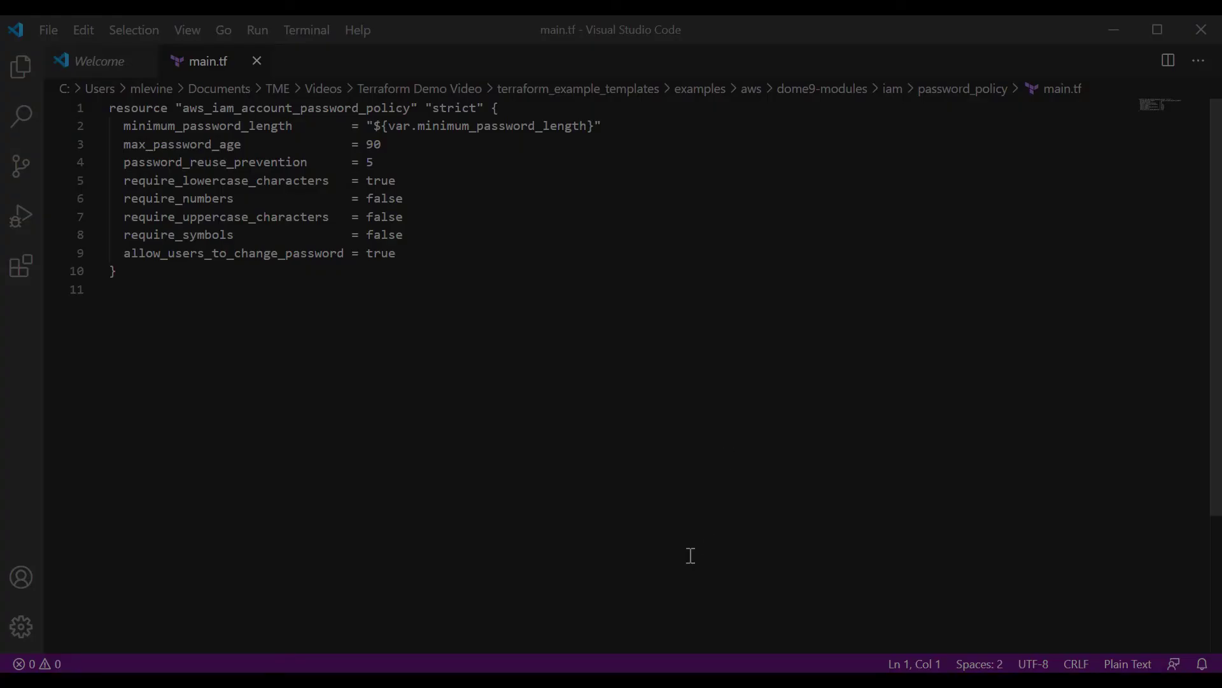
Change require_uppercase_characters from false to true on line 7 and save main.tf.
click(404, 217)
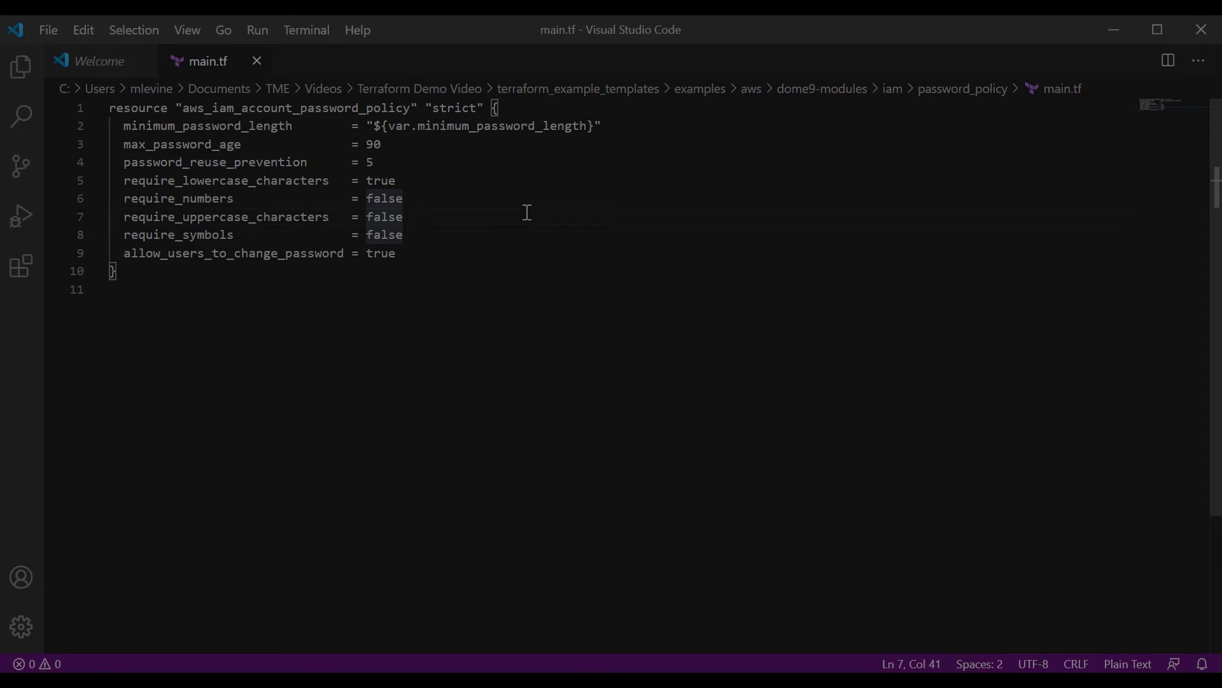
key(BackSpace)
key(BackSpace)
key(BackSpace)
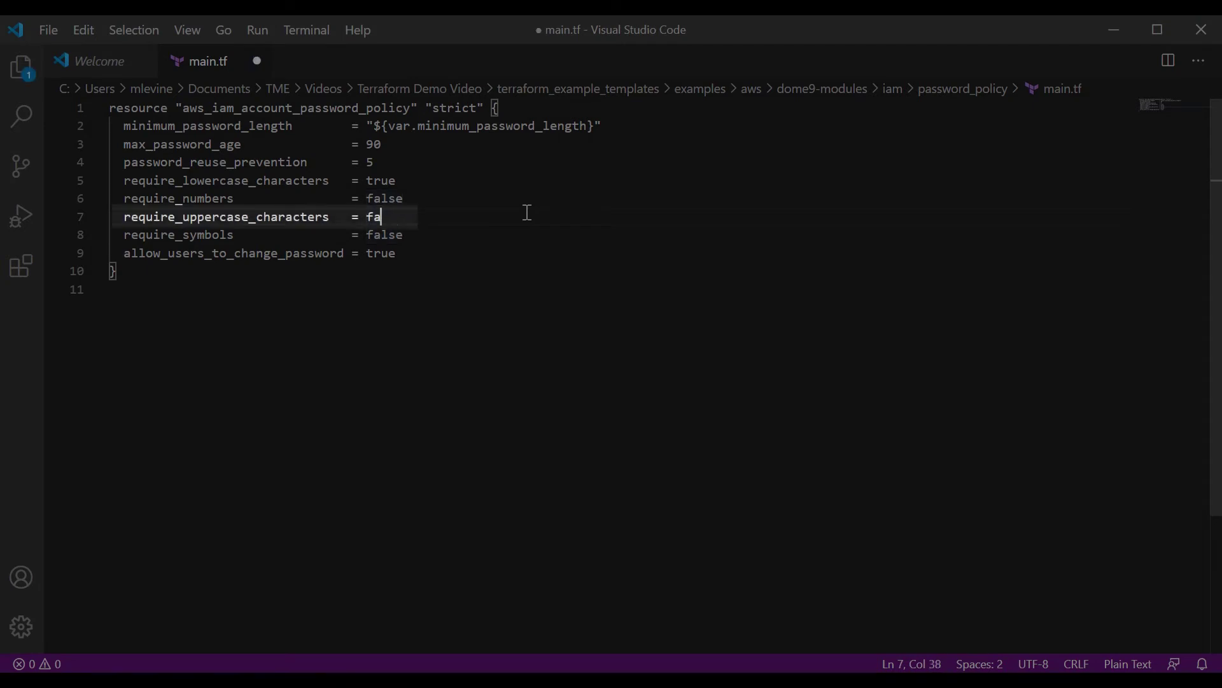
key(BackSpace)
key(BackSpace)
text(true)
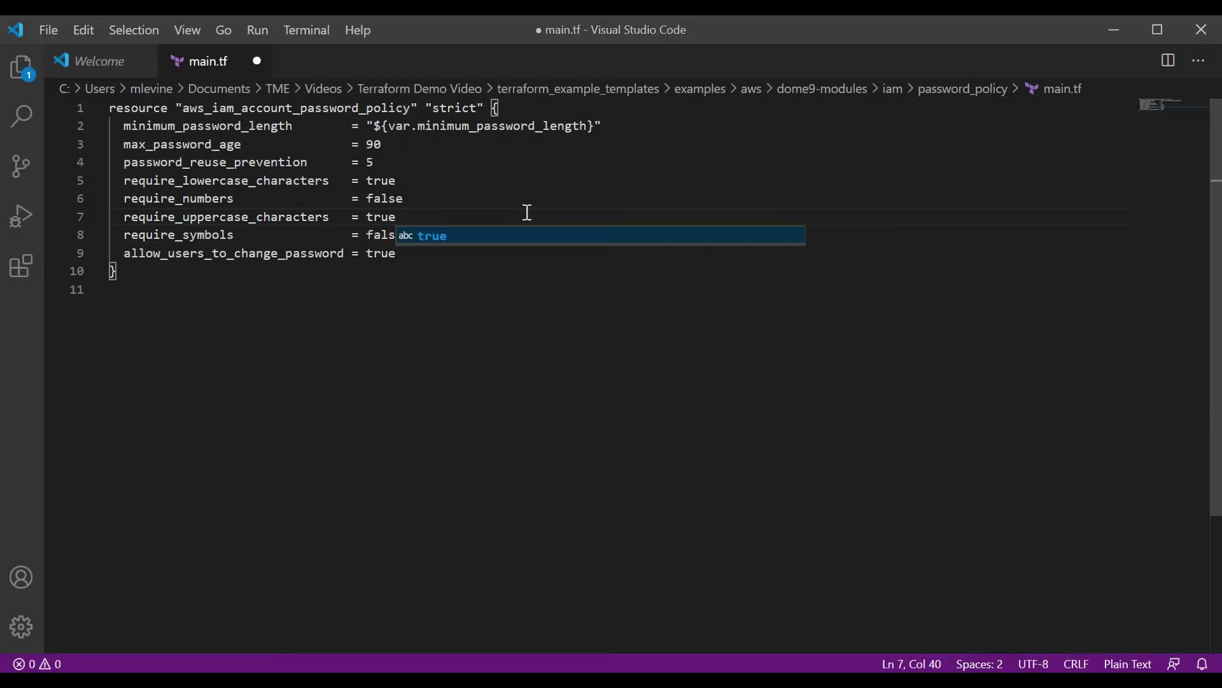
click(51, 28)
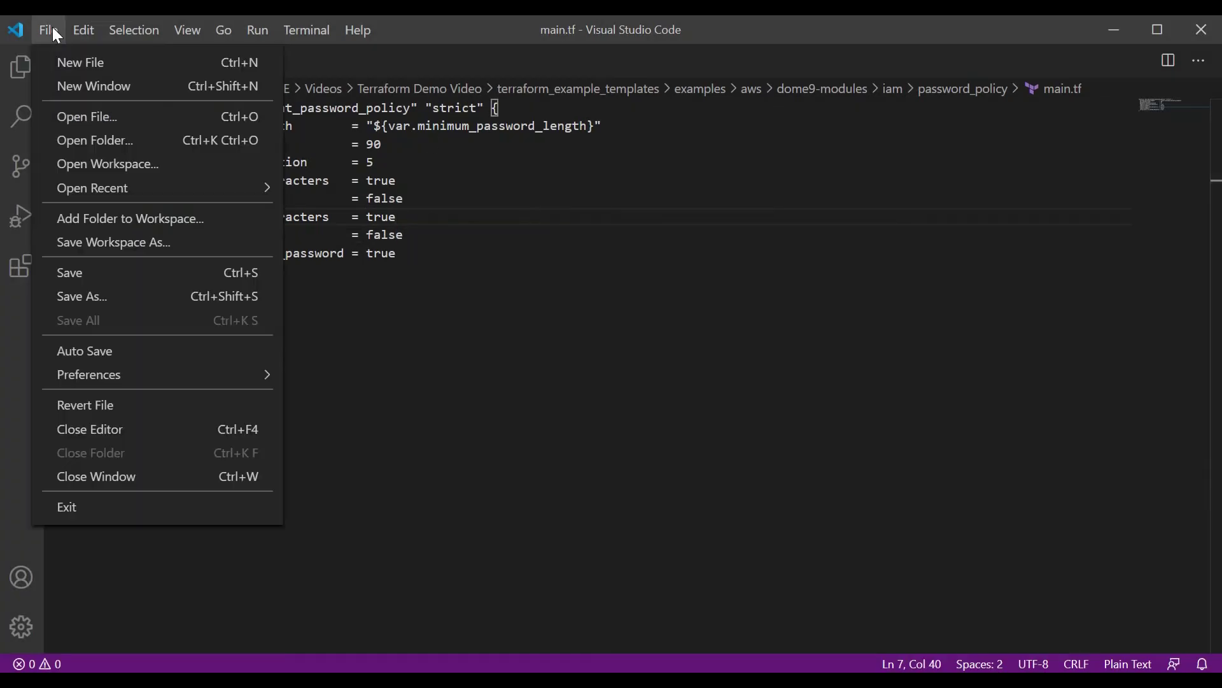
click(89, 275)
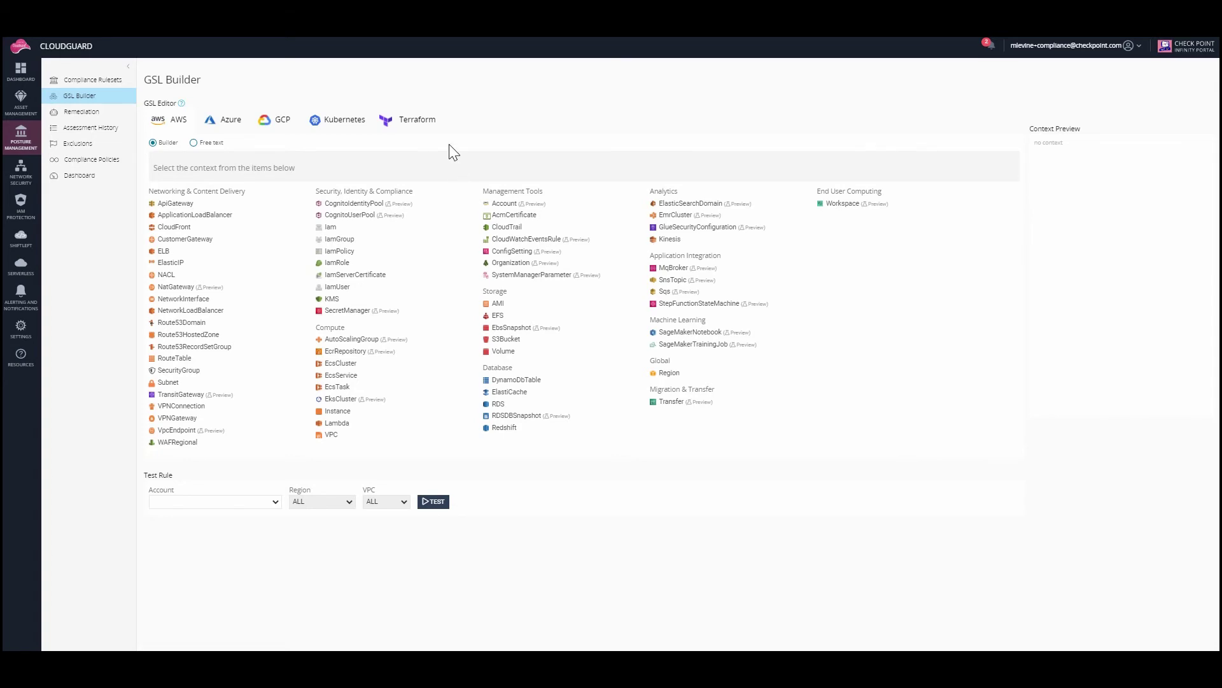
On the GSL Builder's Terraform tab, load the newest Recently Used project as infrastructure.
click(430, 126)
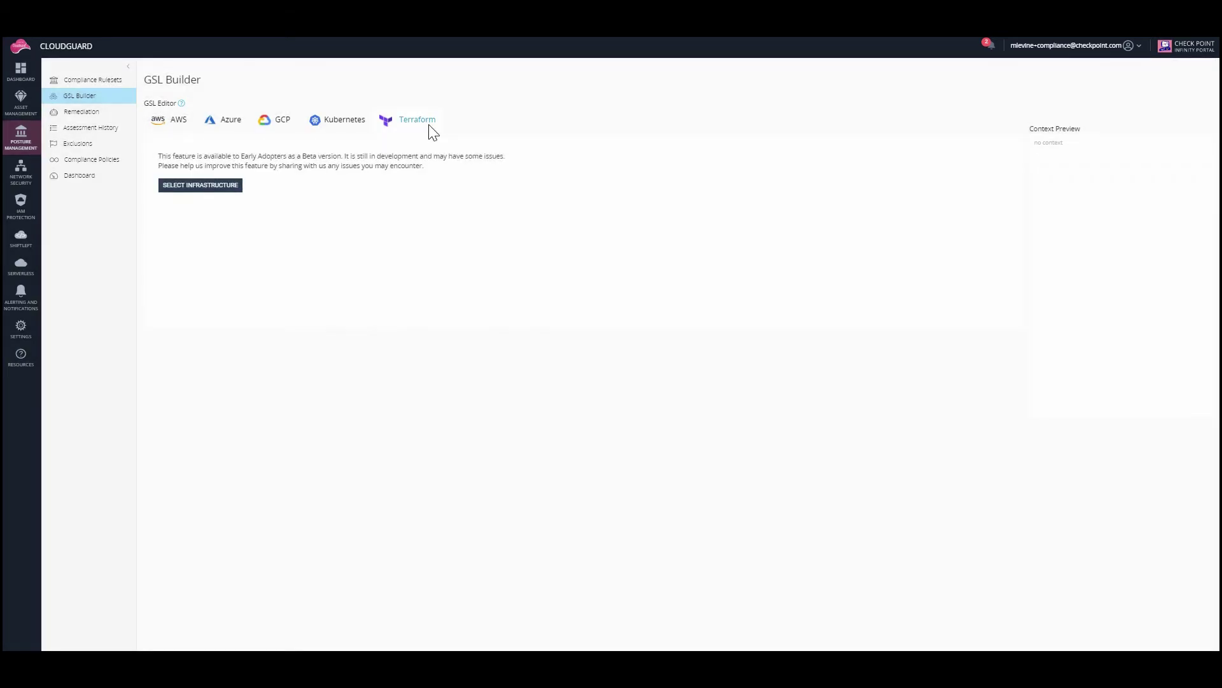
click(221, 189)
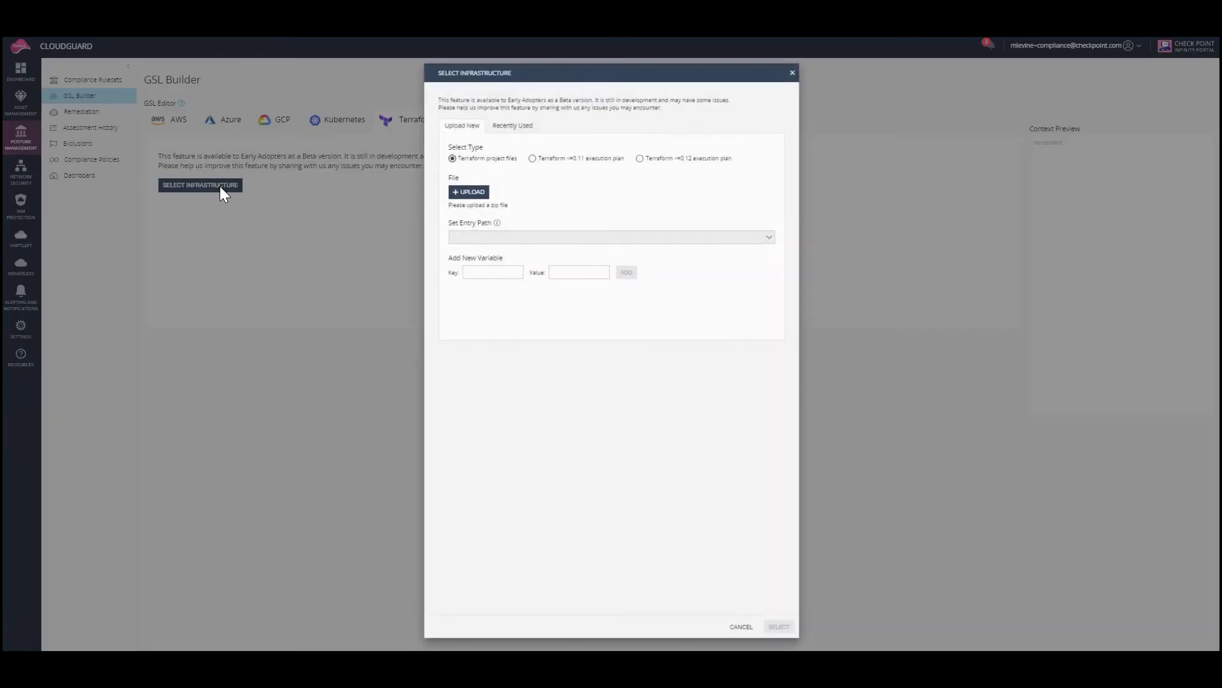
click(509, 126)
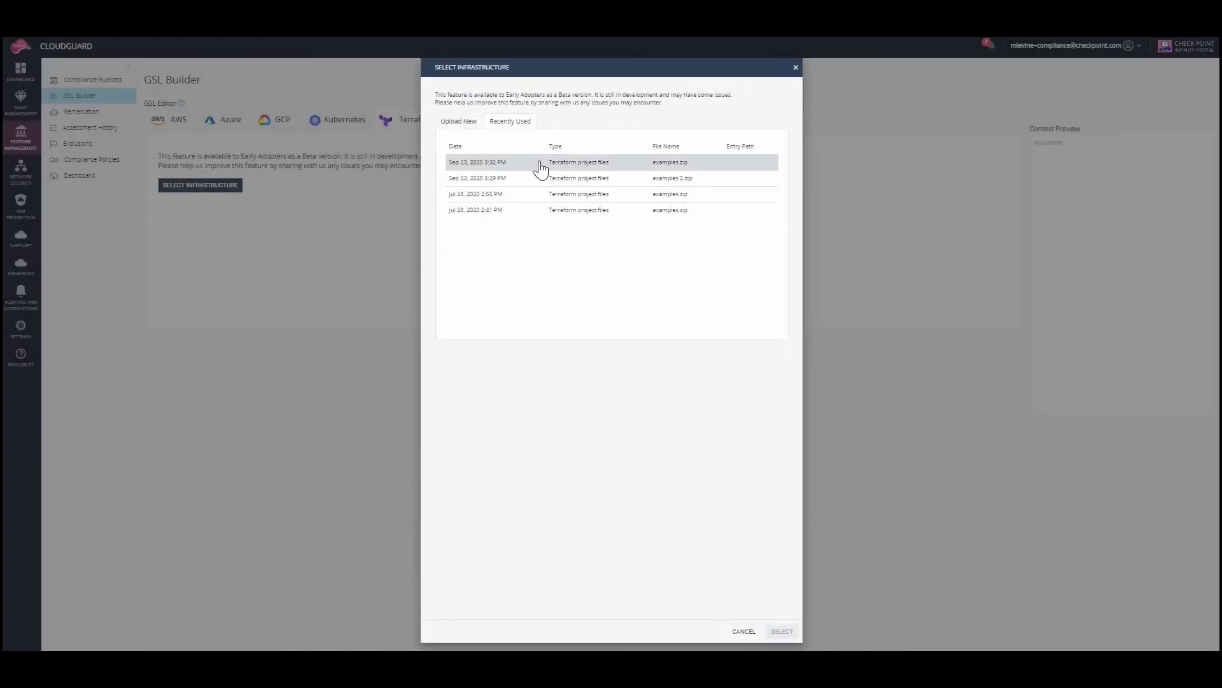
double_click(540, 163)
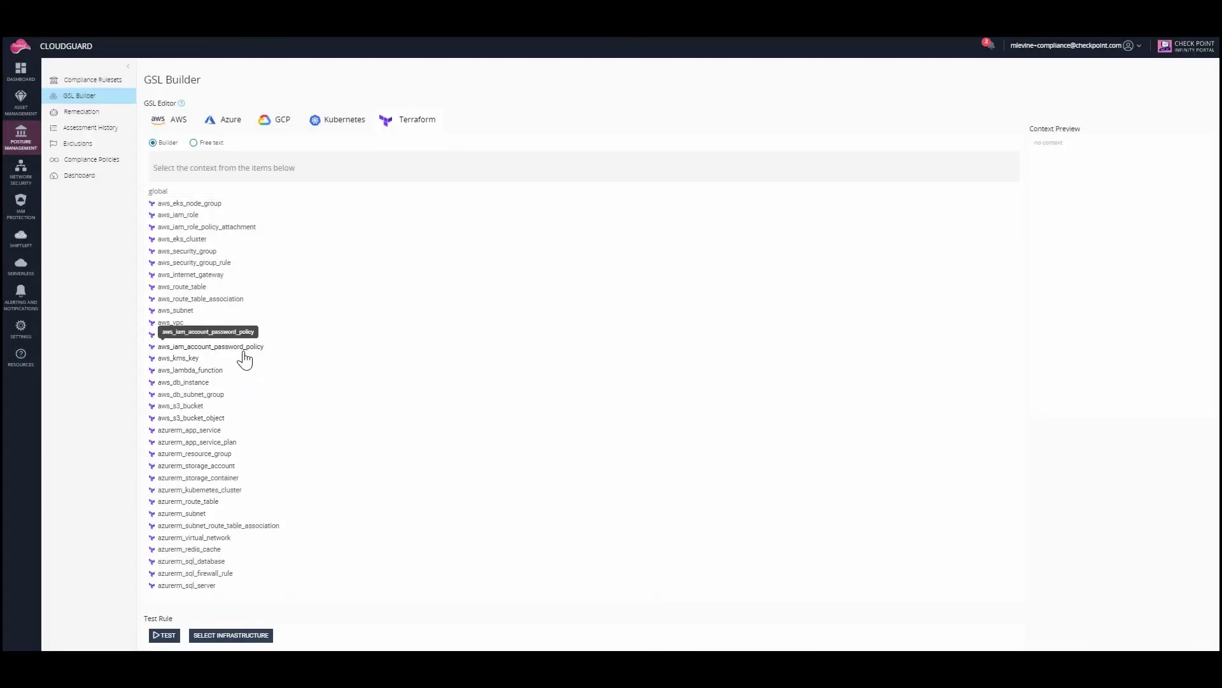
Build the rule 'aws_iam_account_password_policy should not have require_numbers=false'.
click(243, 349)
click(224, 206)
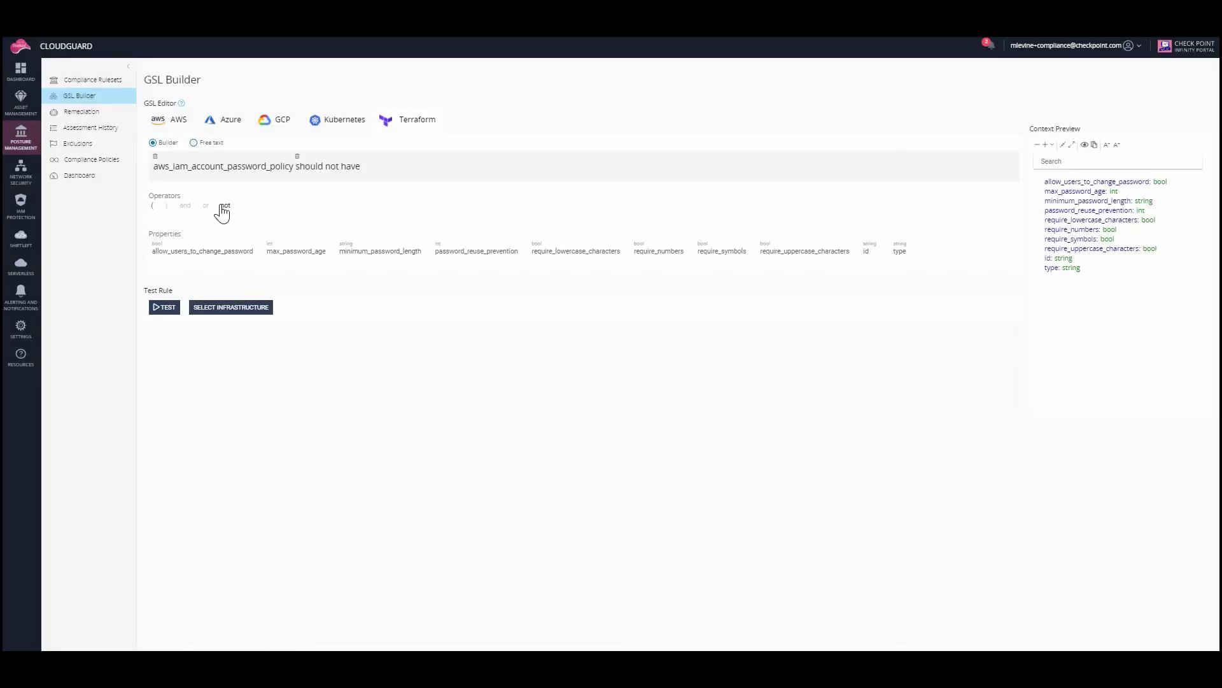
click(643, 252)
click(152, 222)
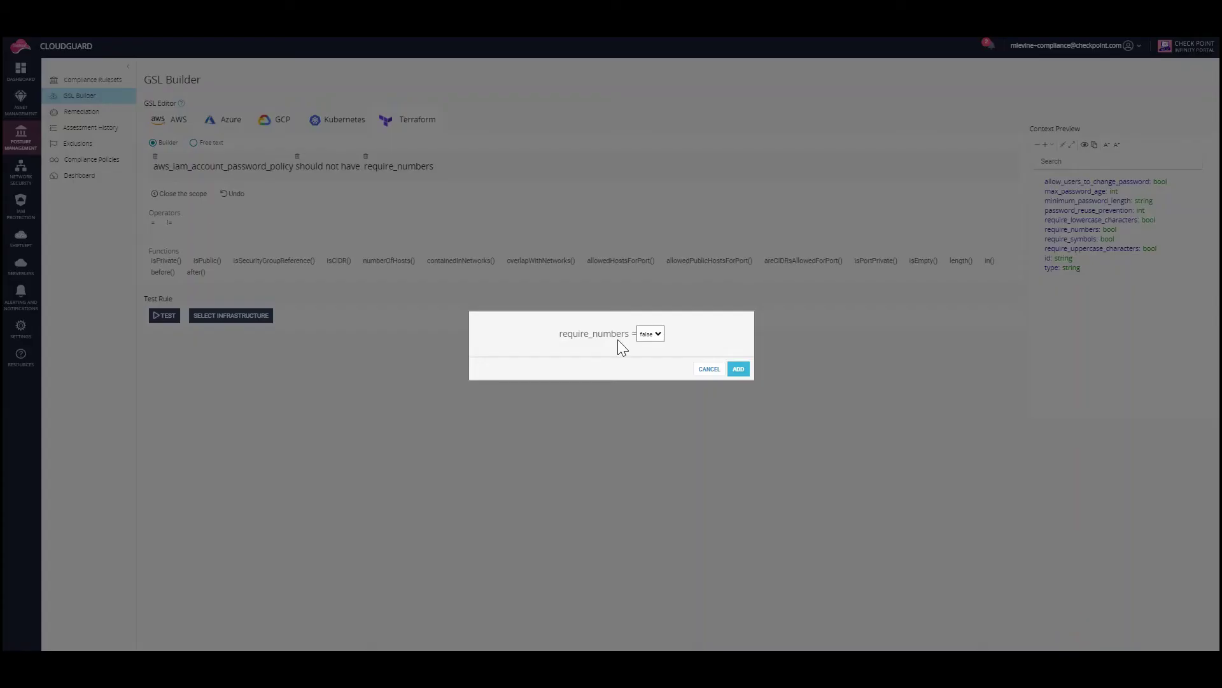
click(738, 371)
Test the rule against the Terraform project and inspect the failing password policy entity.
click(154, 306)
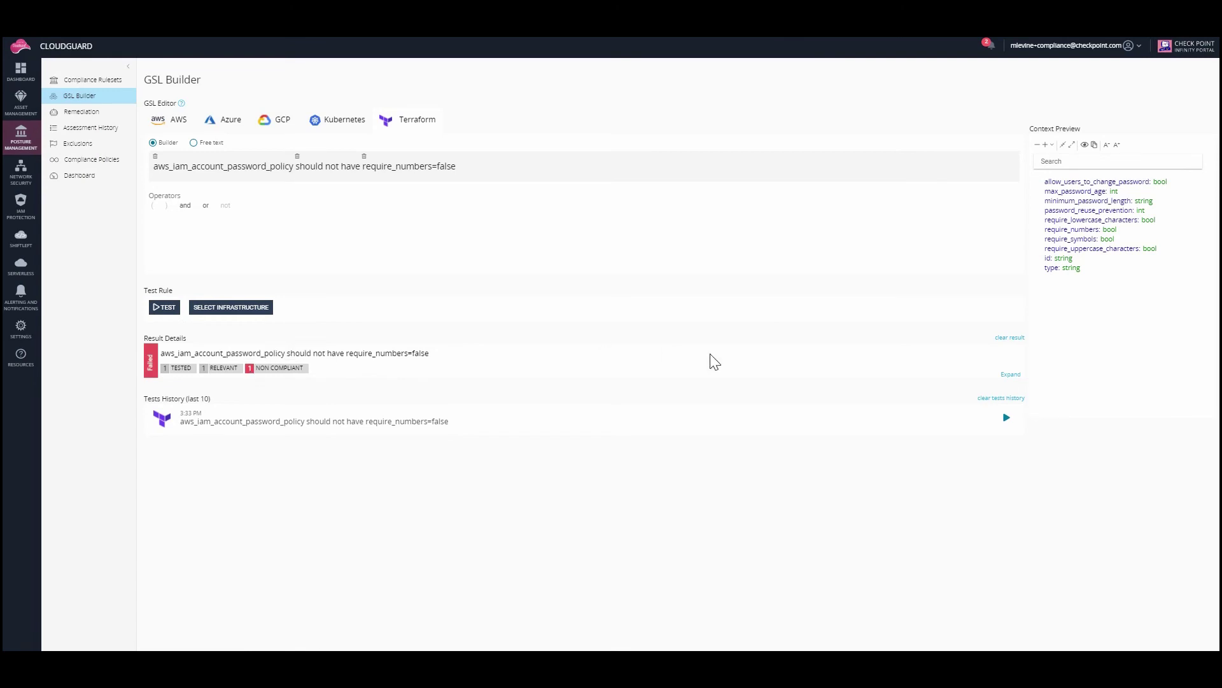
click(1011, 375)
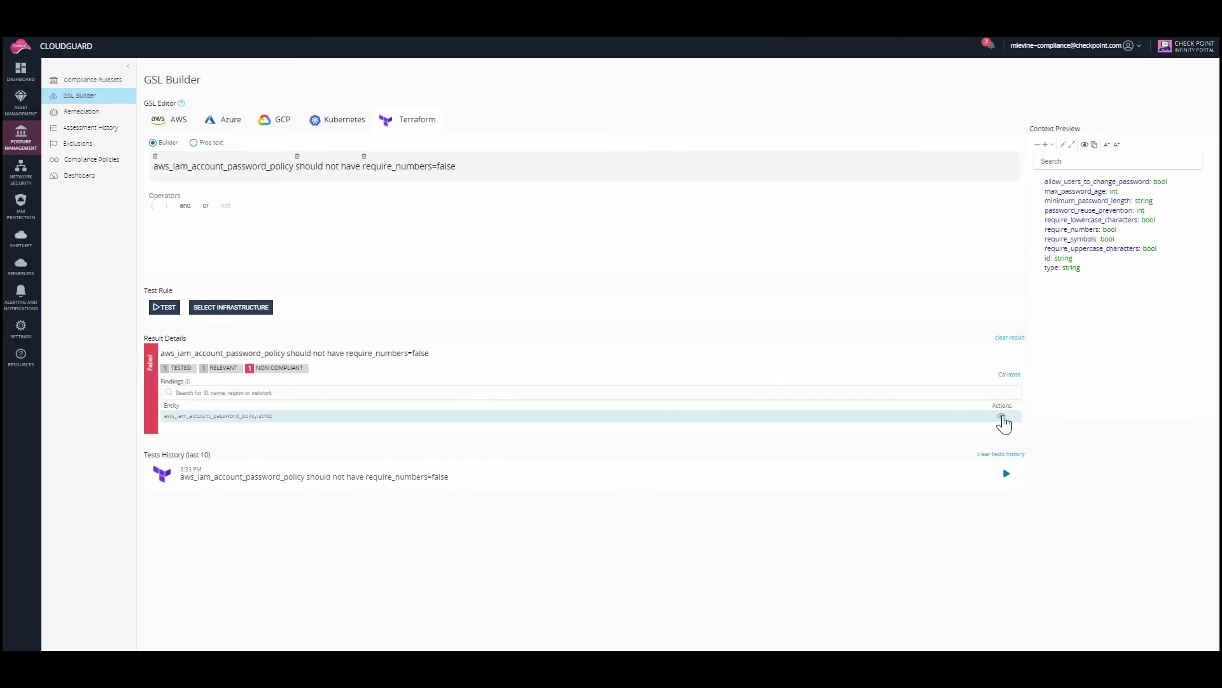
click(1002, 418)
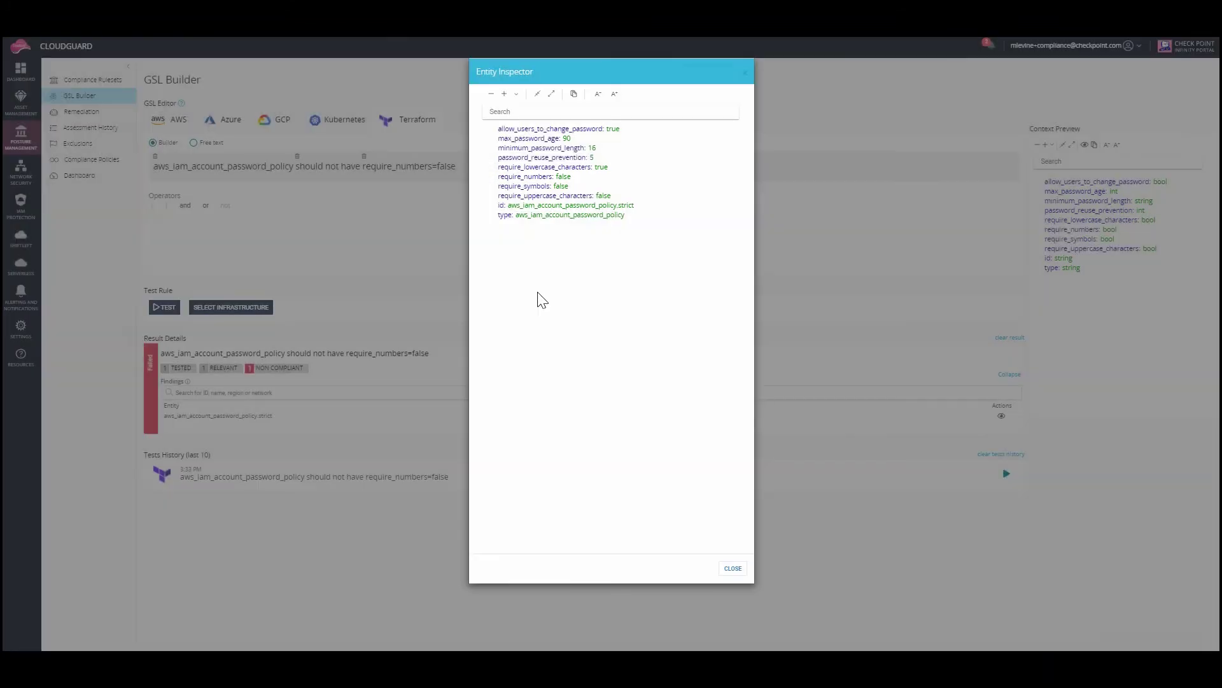
Write a free-text aws_cloudtrail rule banning public-read S3 log buckets, test it, and expand the single failing trail.
click(734, 568)
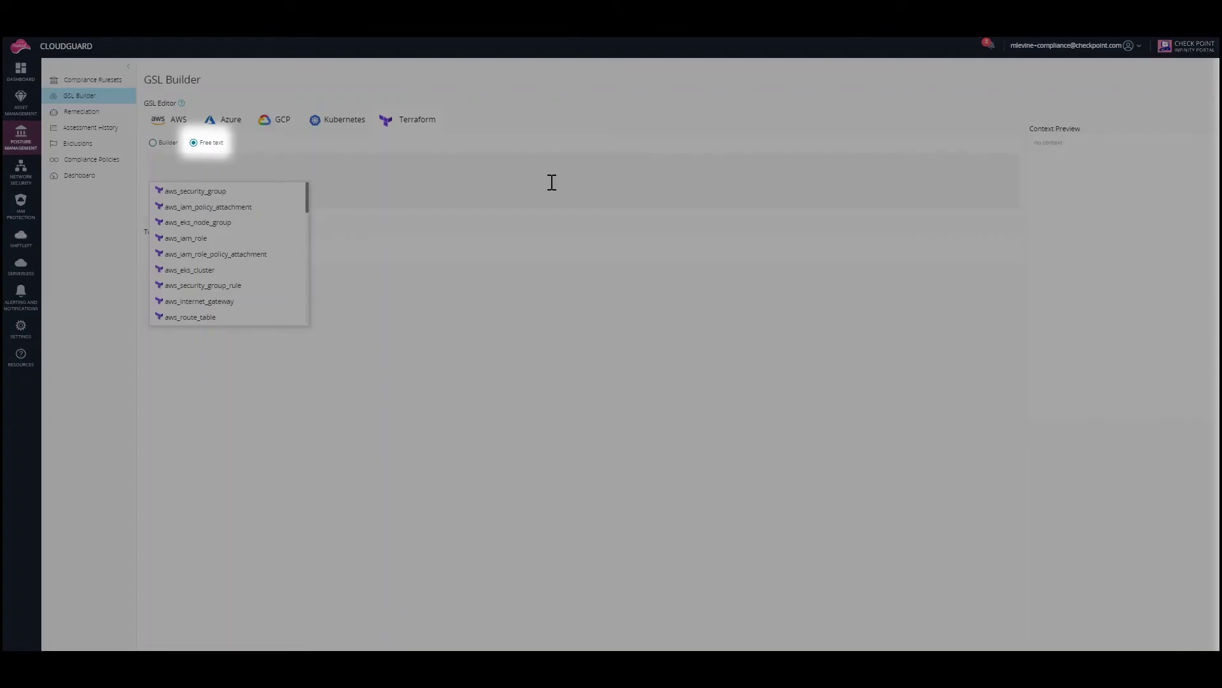
text(aws_clou)
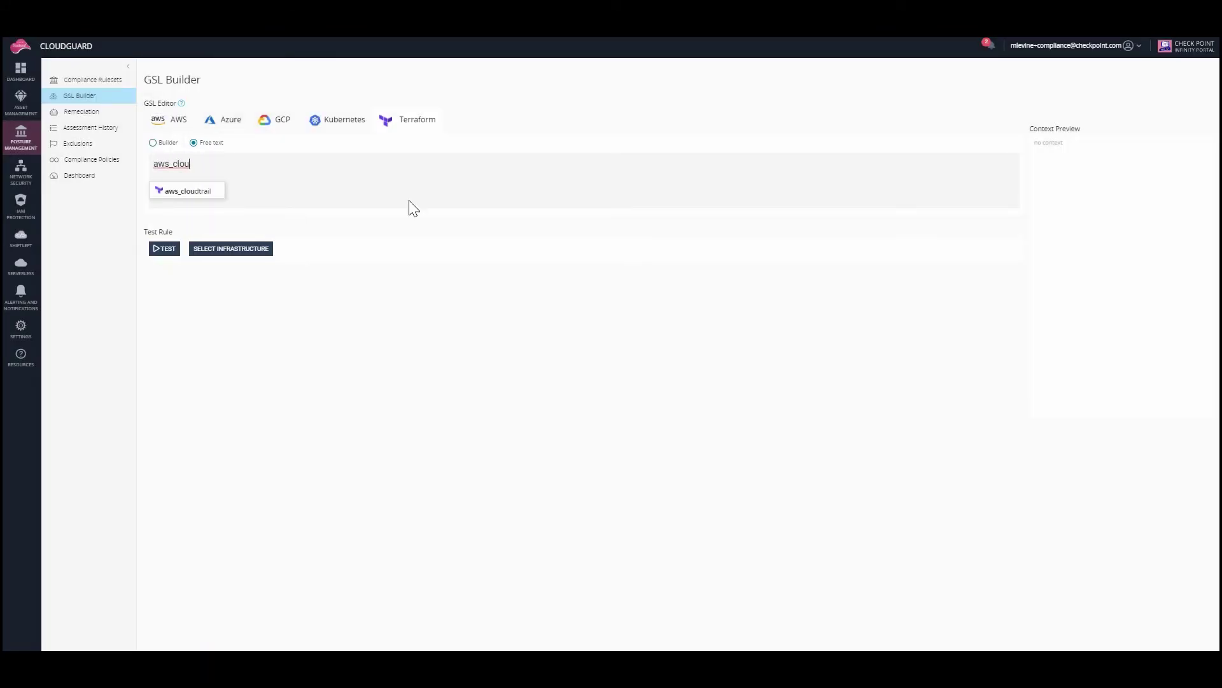
click(203, 191)
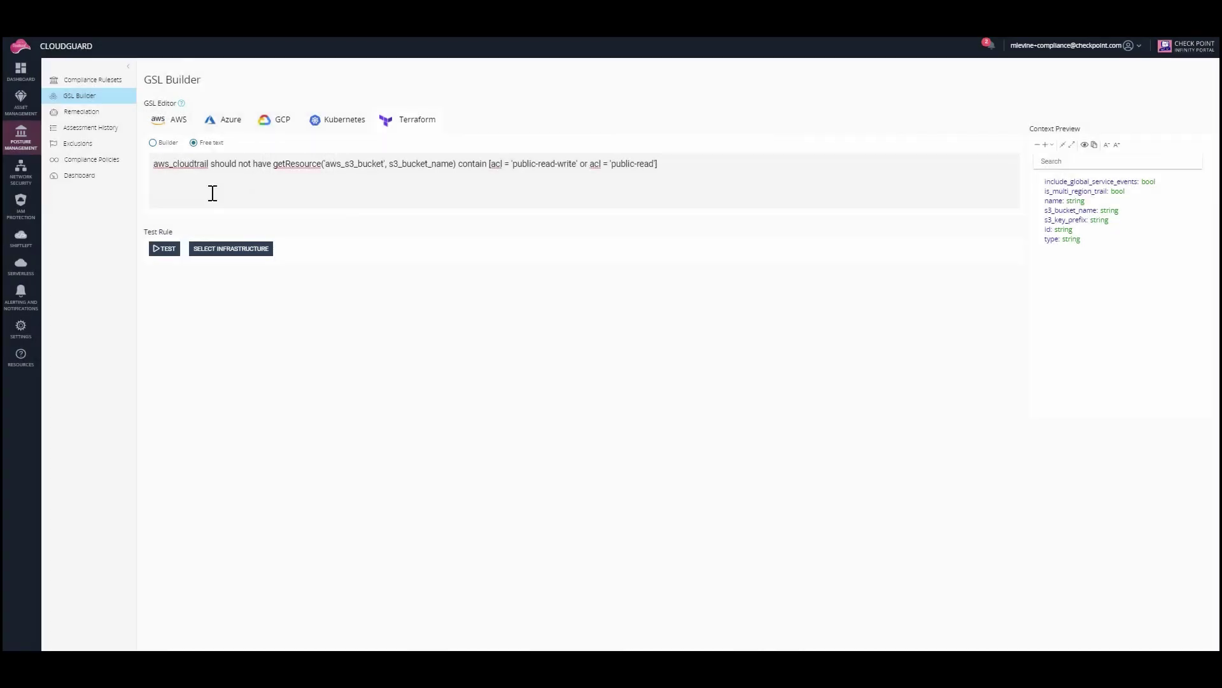
click(159, 249)
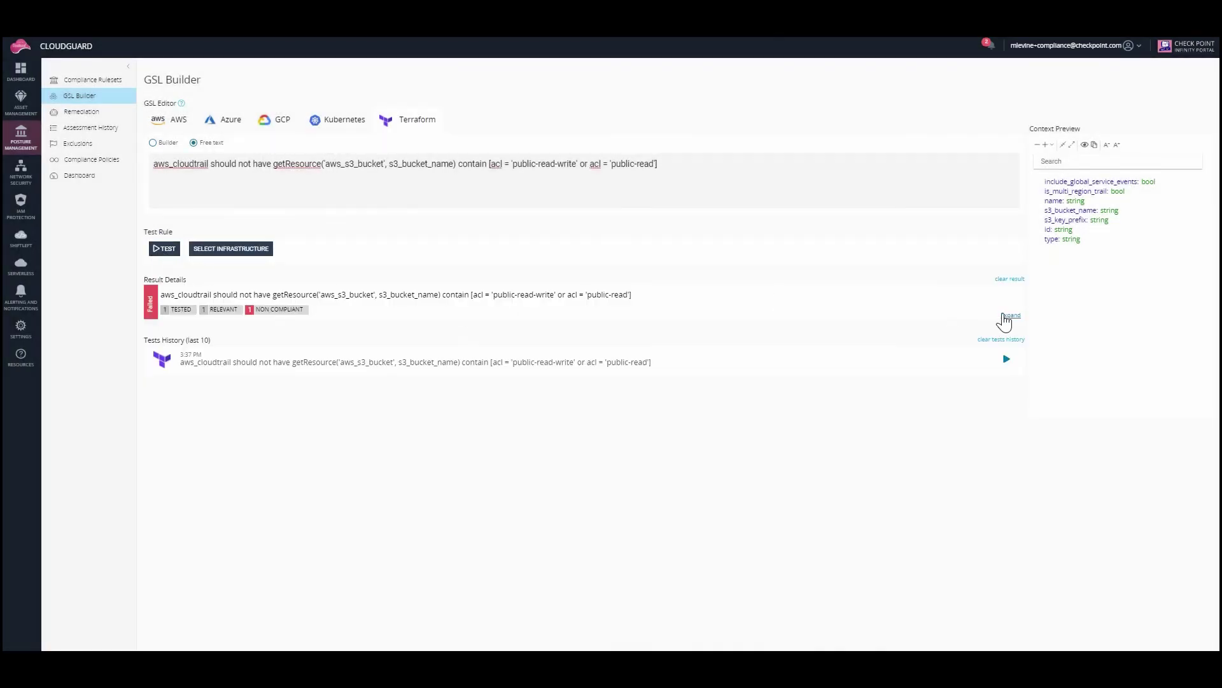
click(1009, 317)
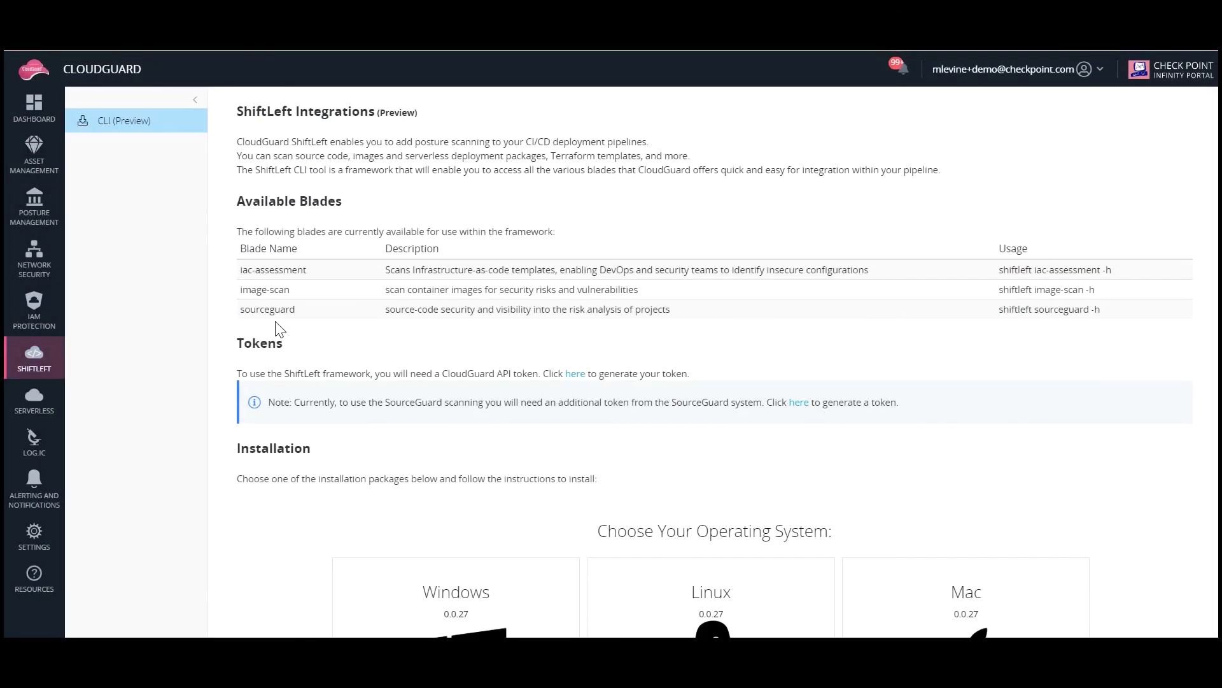
Scroll through the ShiftLeft CLI page's blades, API token instructions and version 0.0.27 installers.
scroll(276, 322, down, 2)
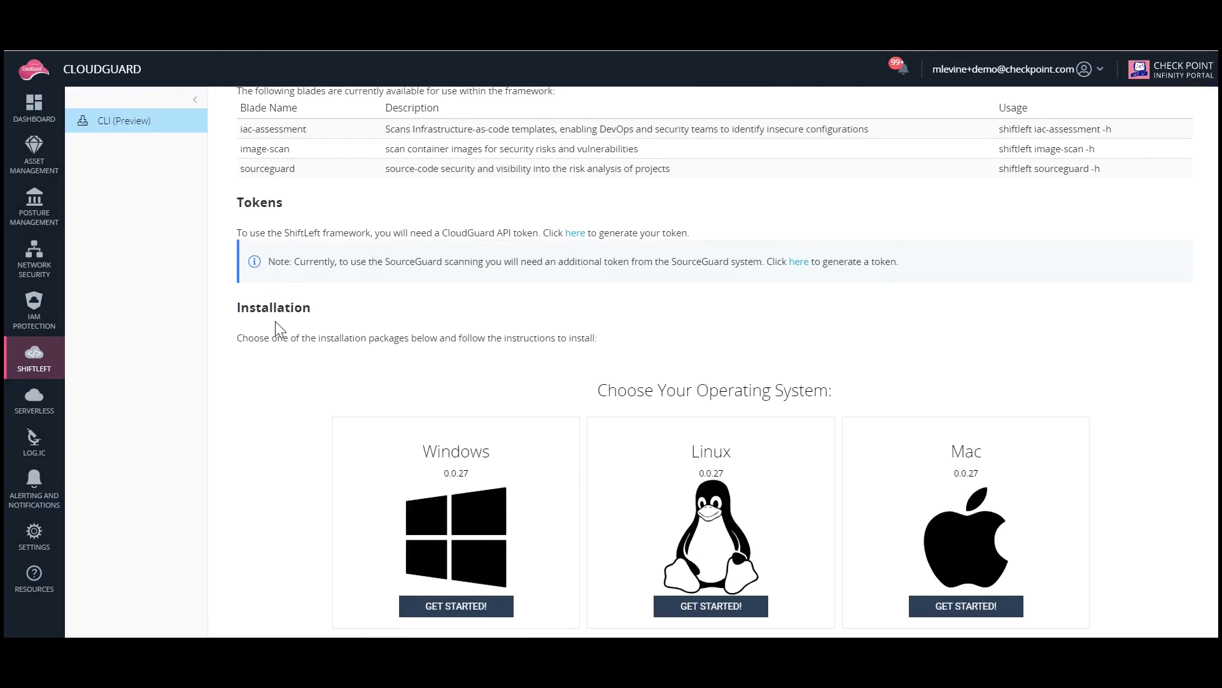
scroll(275, 322, up, 2)
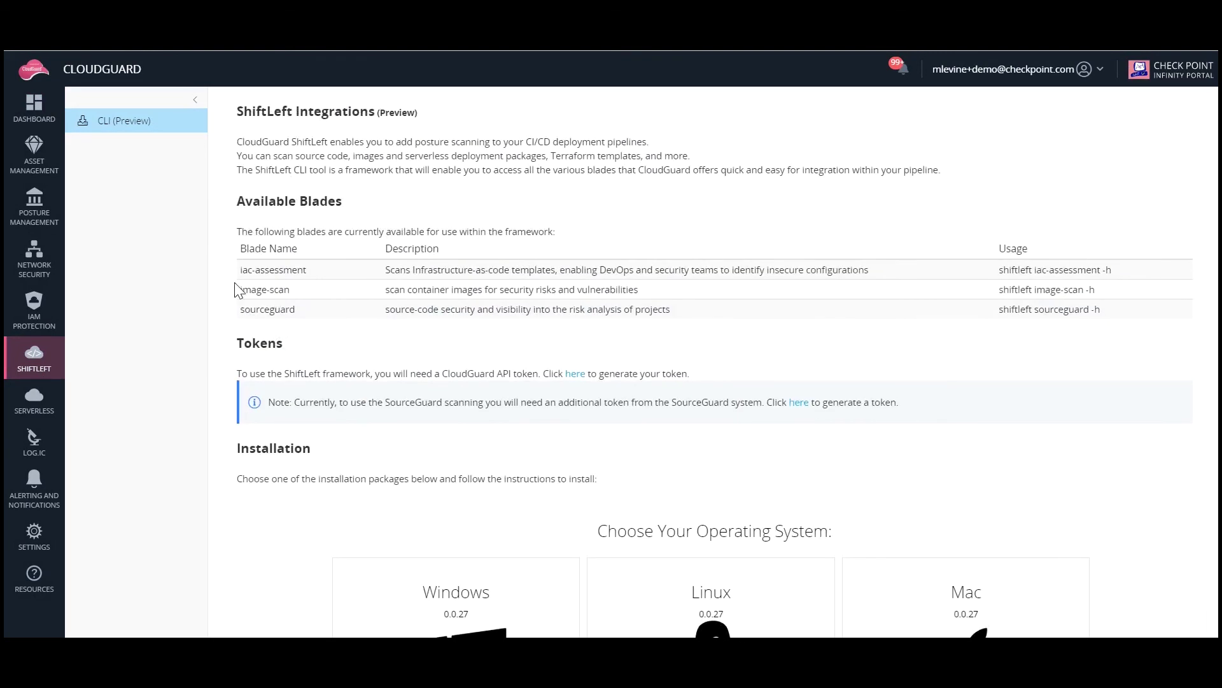